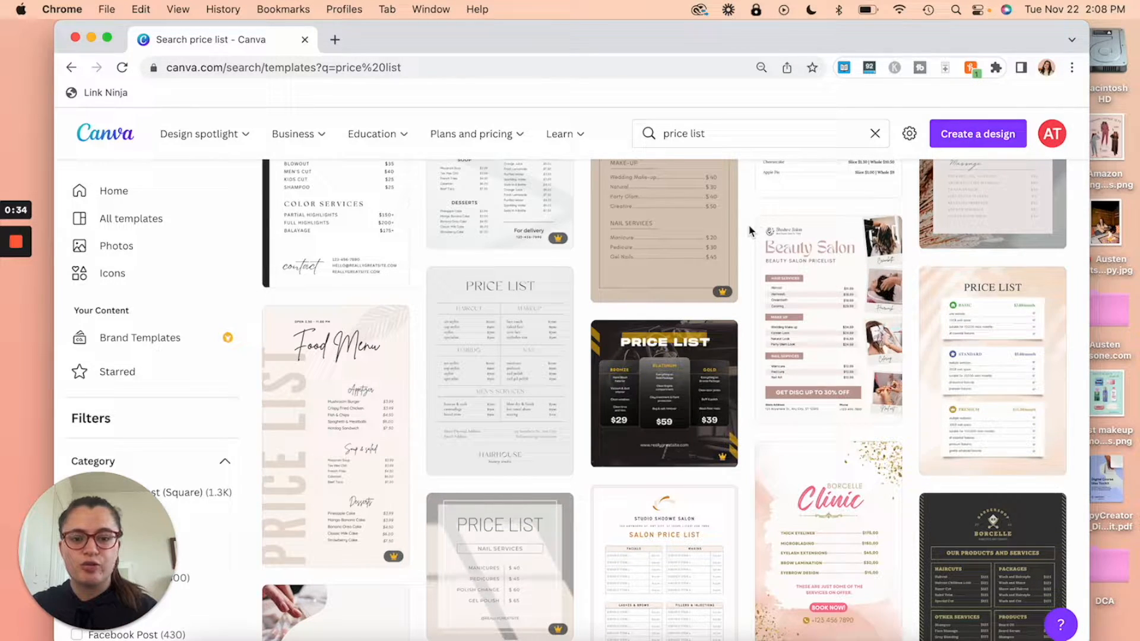
Step: Browse the template results and open the Blush Price List Business A4 Document (Food Menu) template
{"action": "scroll", "coordinate": [751, 228], "scroll_direction": "down", "scroll_amount": 2}
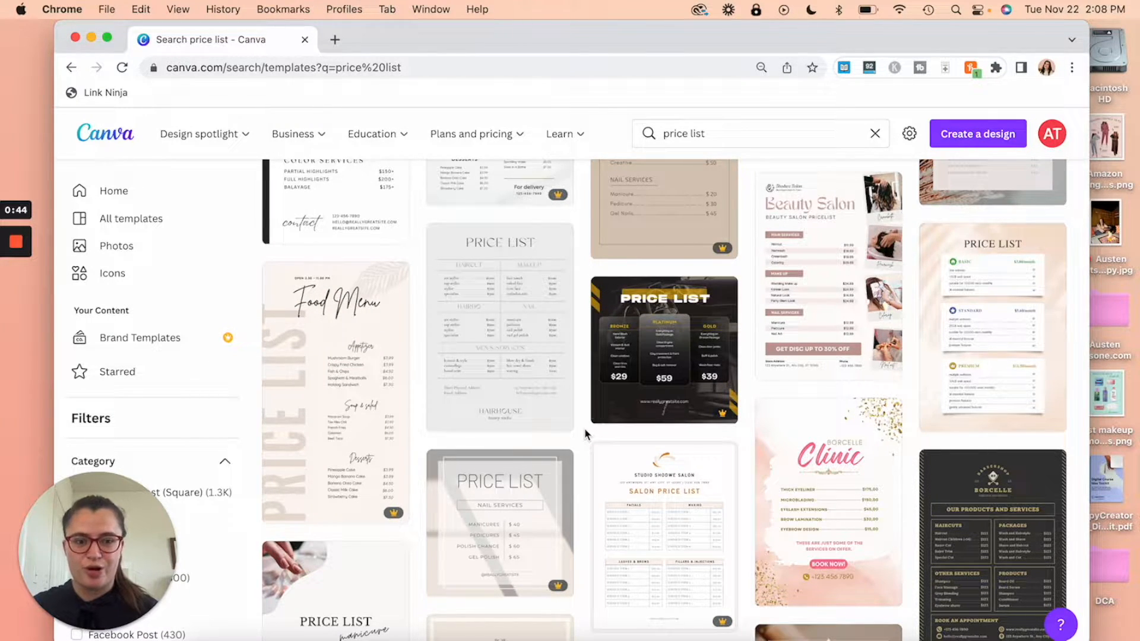
{"action": "scroll", "coordinate": [585, 434], "scroll_direction": "down", "scroll_amount": 10}
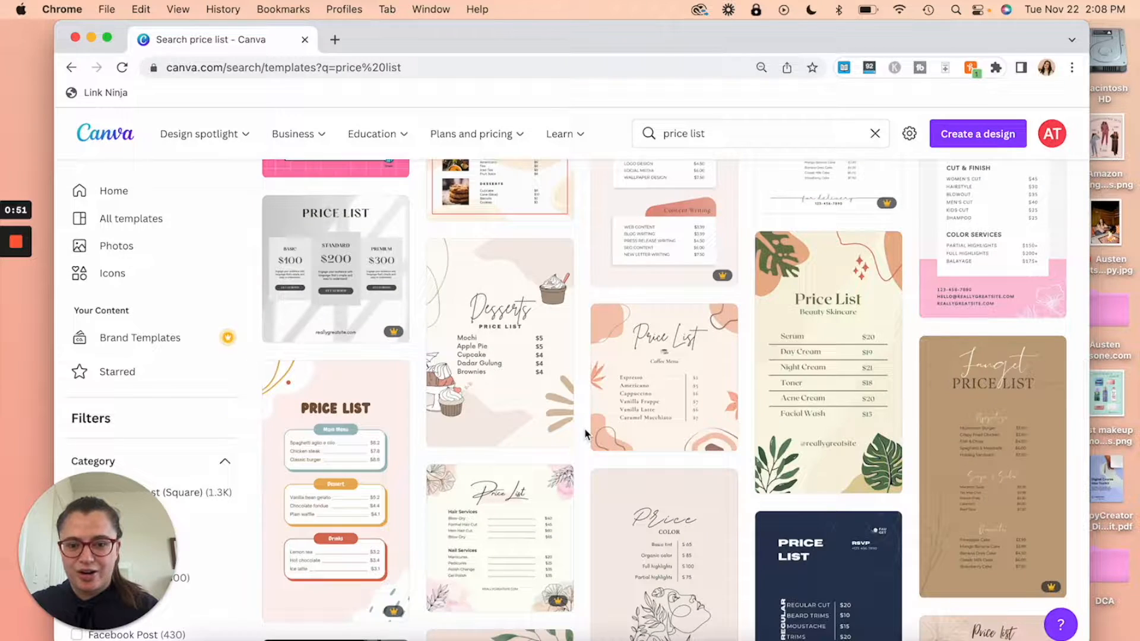
{"action": "scroll", "coordinate": [585, 433], "scroll_direction": "up", "scroll_amount": 4}
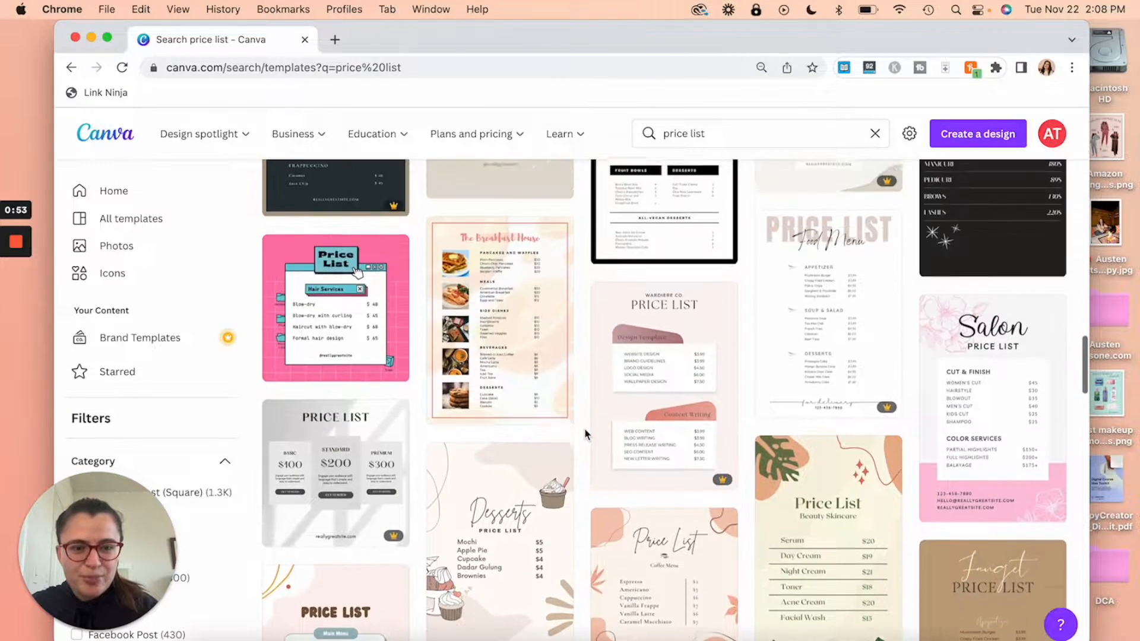
{"action": "scroll", "coordinate": [585, 434], "scroll_direction": "up", "scroll_amount": 1}
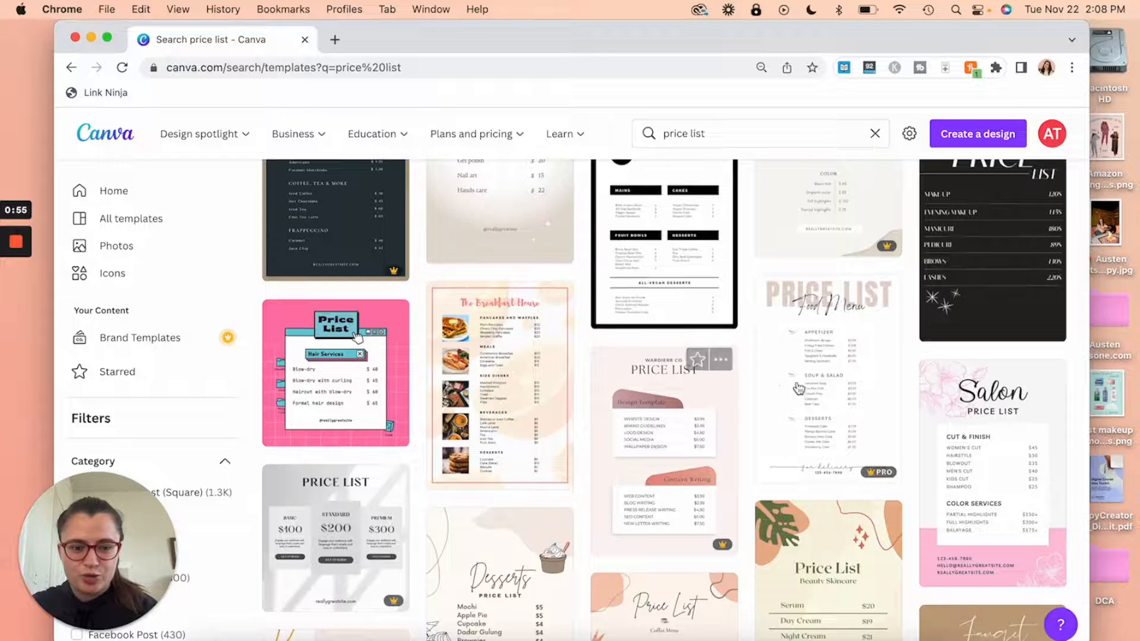
{"action": "left_click", "coordinate": [843, 386]}
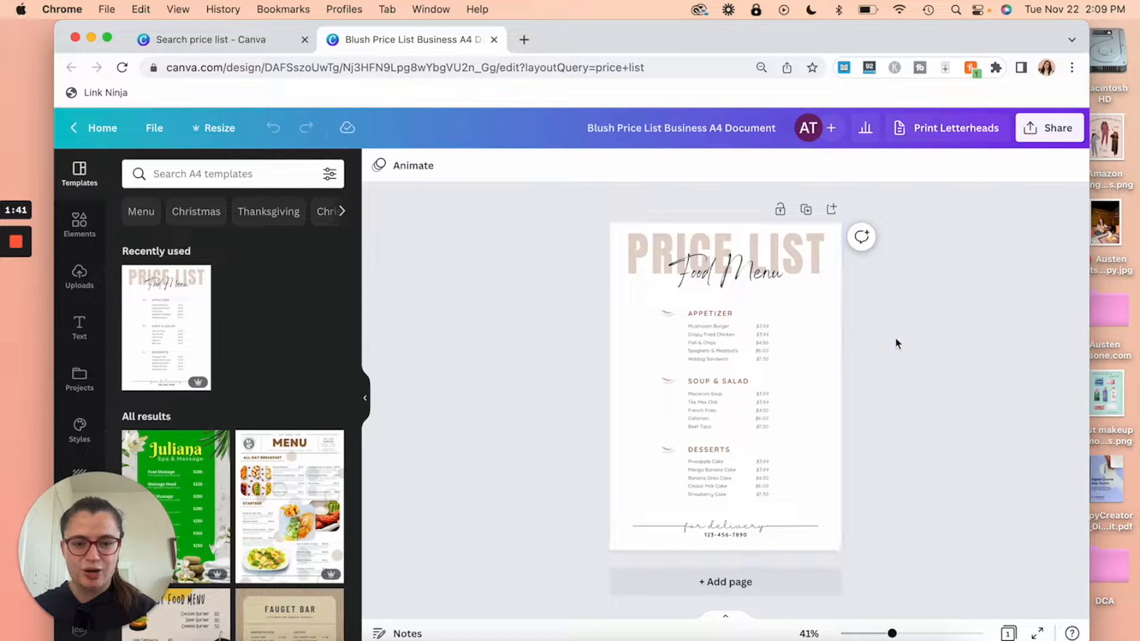
Step: At 54% zoom, delete the three heading swashes and shift the menu sections to the left margin
{"action": "left_click_drag", "start_coordinate": [891, 633], "coordinate": [903, 633]}
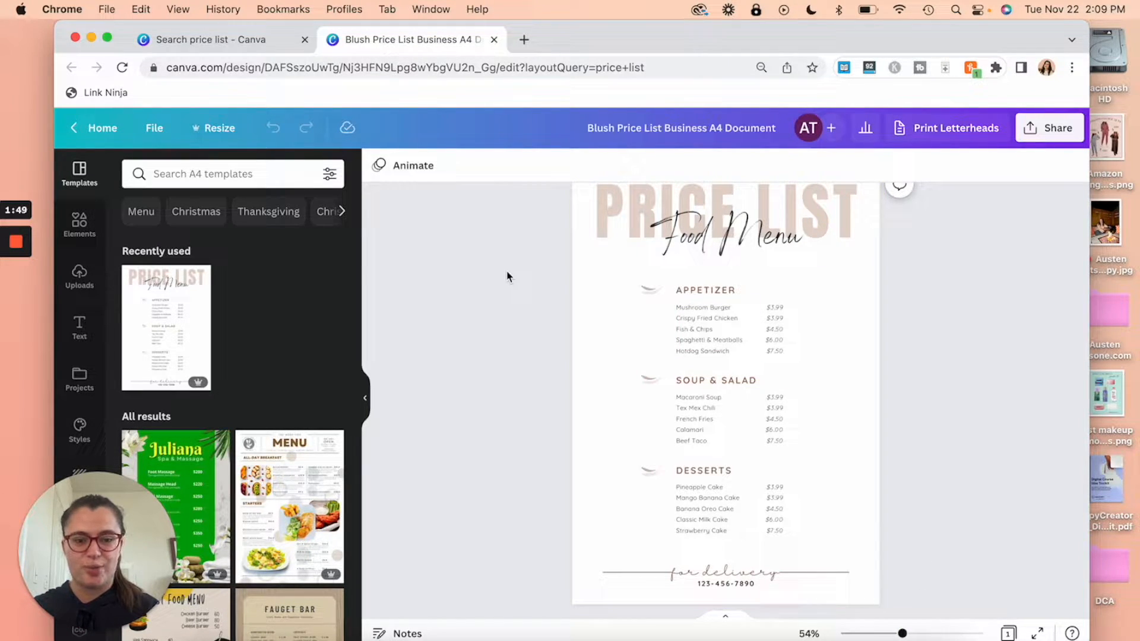
{"action": "left_click_drag", "start_coordinate": [559, 280], "coordinate": [662, 502]}
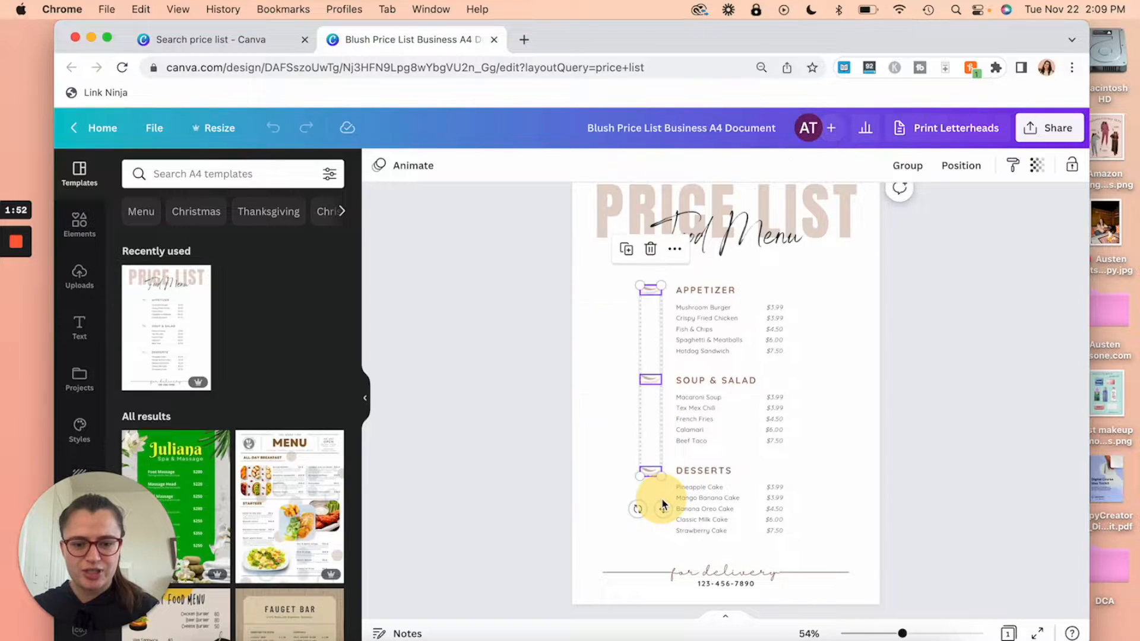
{"action": "key", "text": "Delete"}
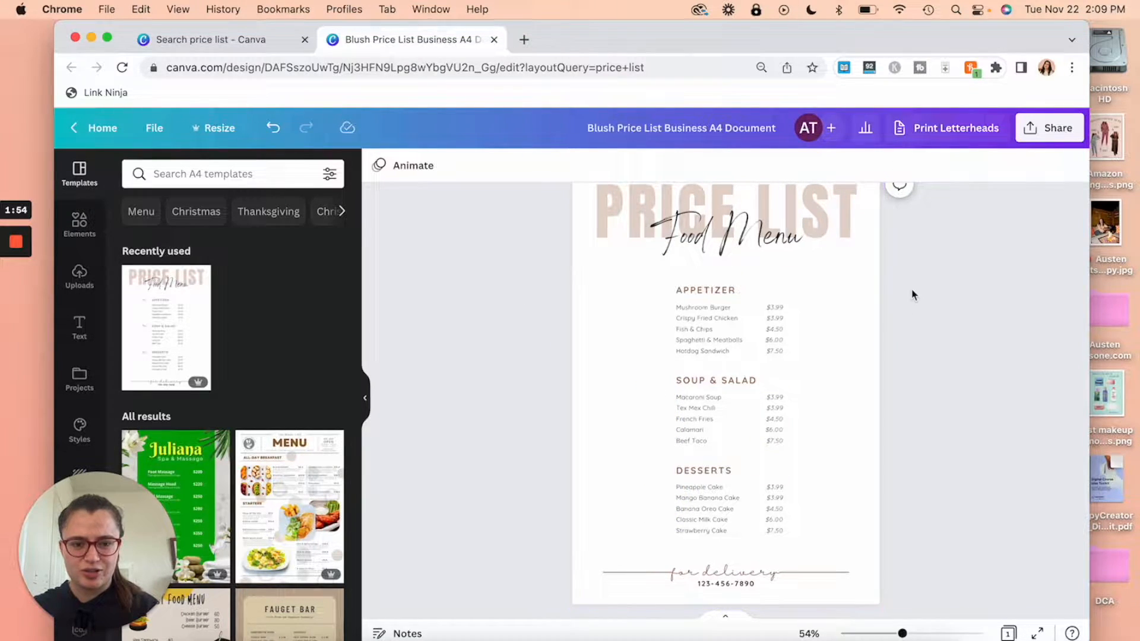
{"action": "left_click_drag", "start_coordinate": [918, 288], "coordinate": [615, 537]}
{"action": "left_click_drag", "start_coordinate": [705, 512], "coordinate": [647, 505]}
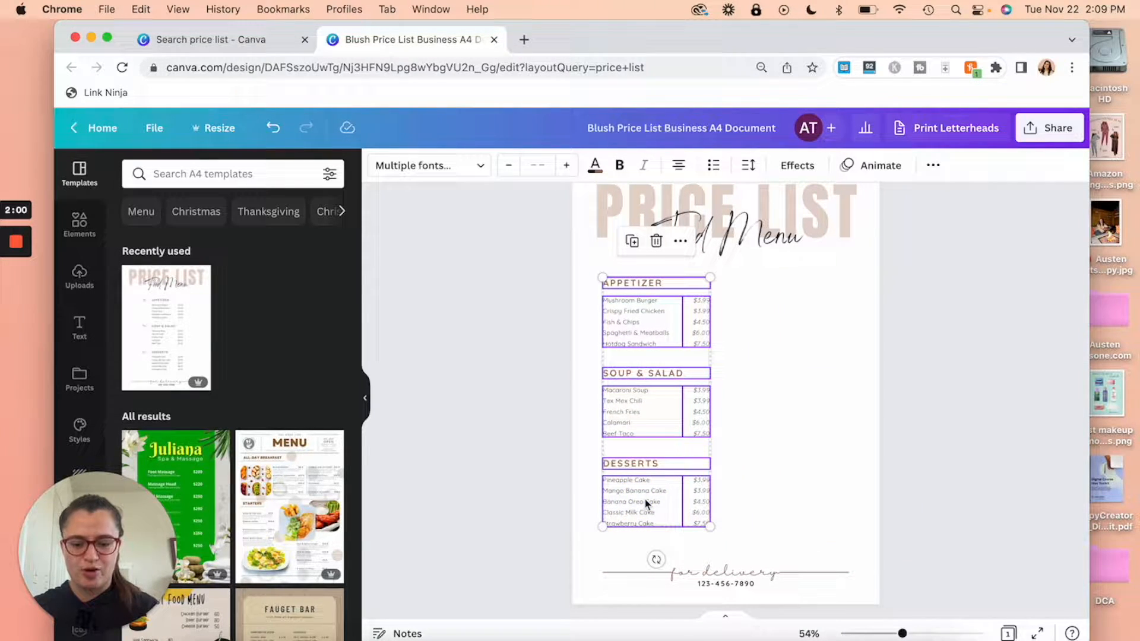
Step: Duplicate the menu sections into a right-hand column and centre both columns on the page
{"action": "left_click", "coordinate": [632, 242]}
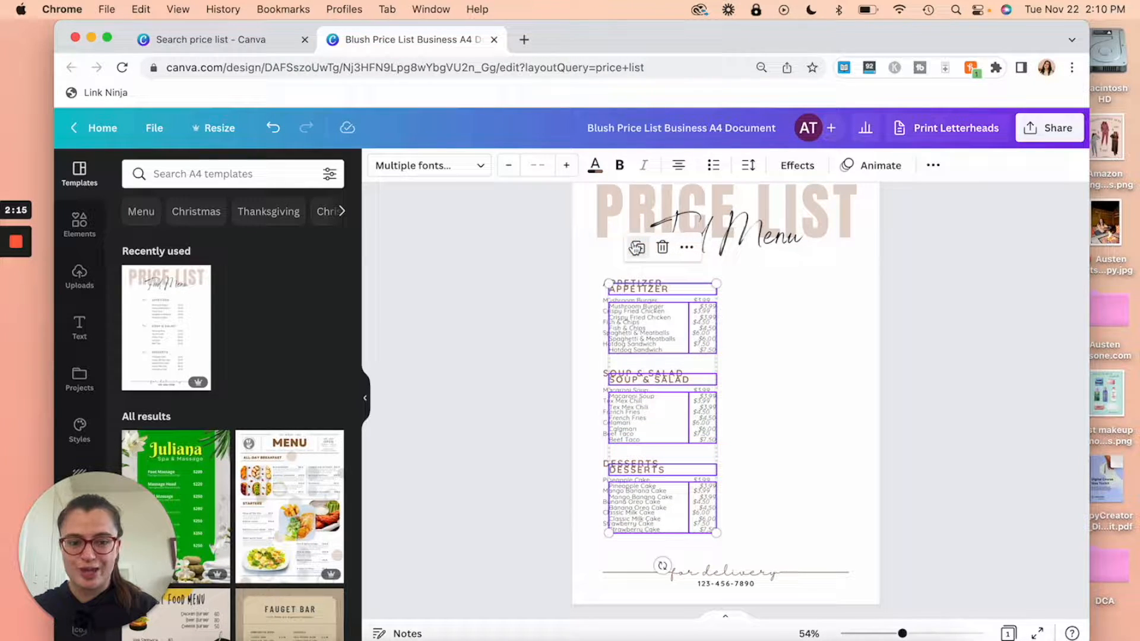
{"action": "left_click_drag", "start_coordinate": [640, 325], "coordinate": [766, 321]}
{"action": "left_click_drag", "start_coordinate": [536, 270], "coordinate": [855, 528]}
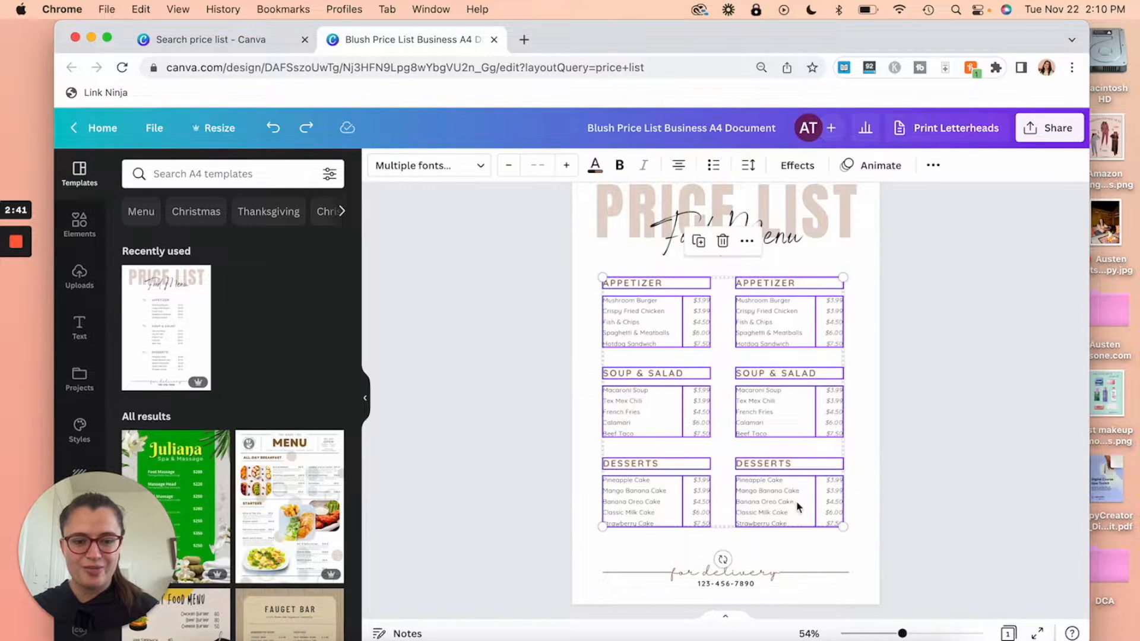
{"action": "left_click_drag", "start_coordinate": [796, 505], "coordinate": [793, 504]}
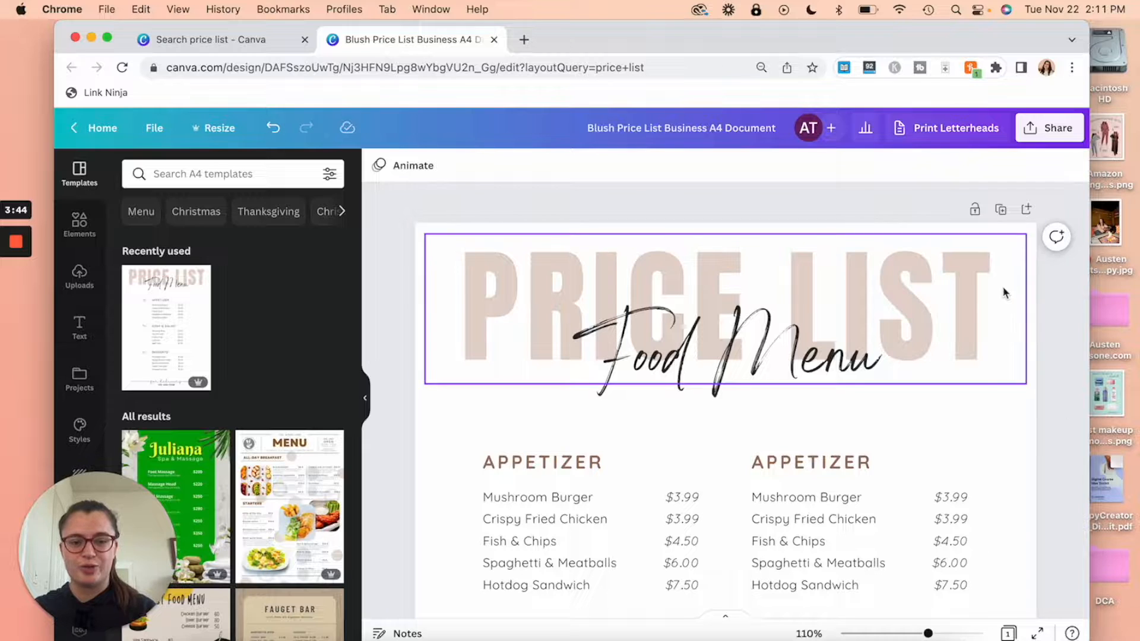
Step: Retitle the headline RATE SHEET and replace the Food Menu script line with the creator's name
{"action": "left_click", "coordinate": [843, 279]}
{"action": "left_click", "coordinate": [843, 279]}
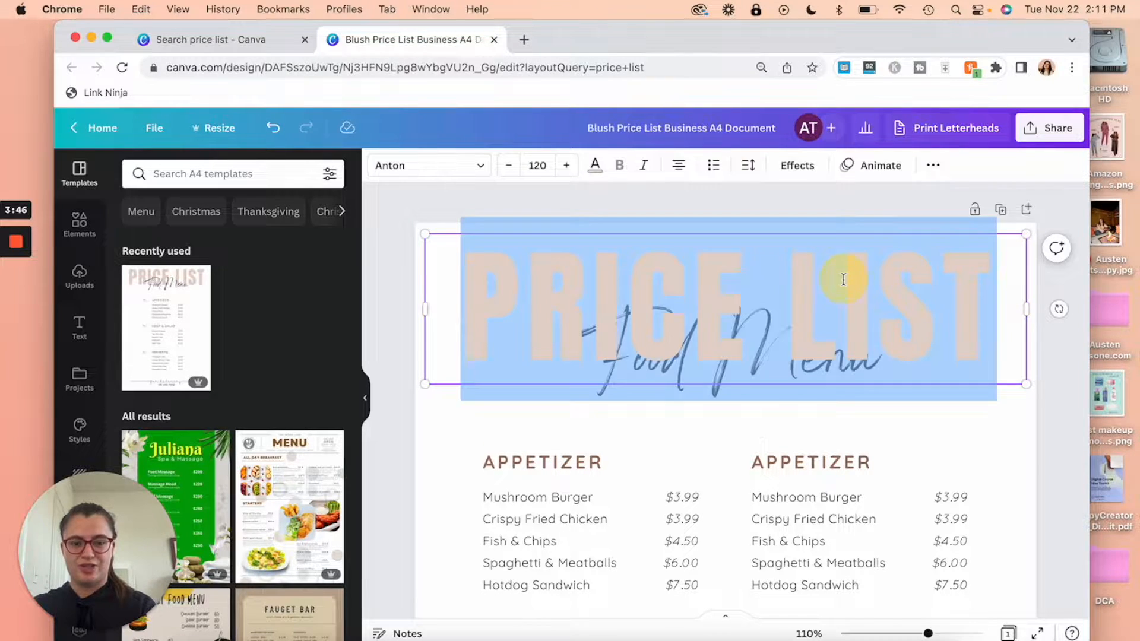
{"action": "type", "text": "RATE SHEET"}
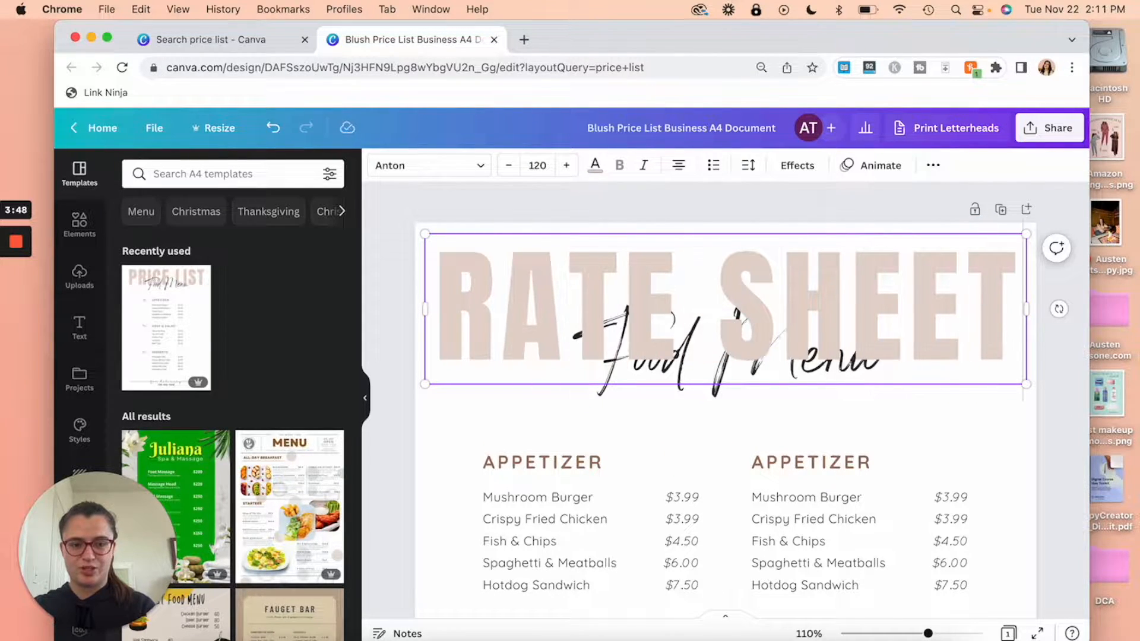
{"action": "left_click", "coordinate": [1069, 400]}
{"action": "left_click", "coordinate": [813, 372]}
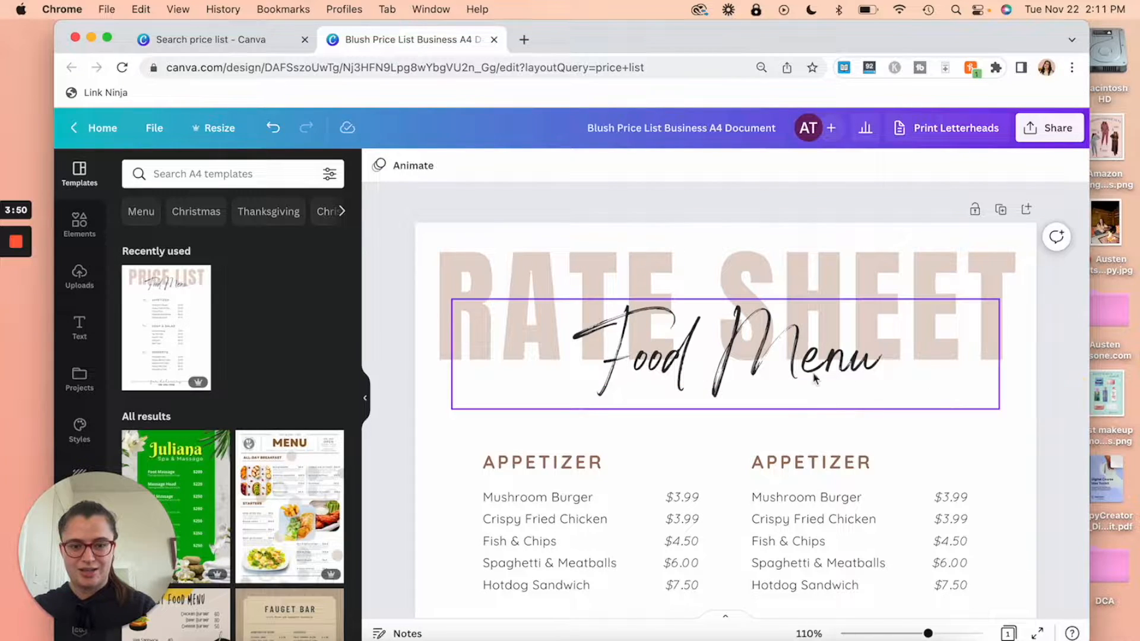
{"action": "left_click", "coordinate": [812, 372]}
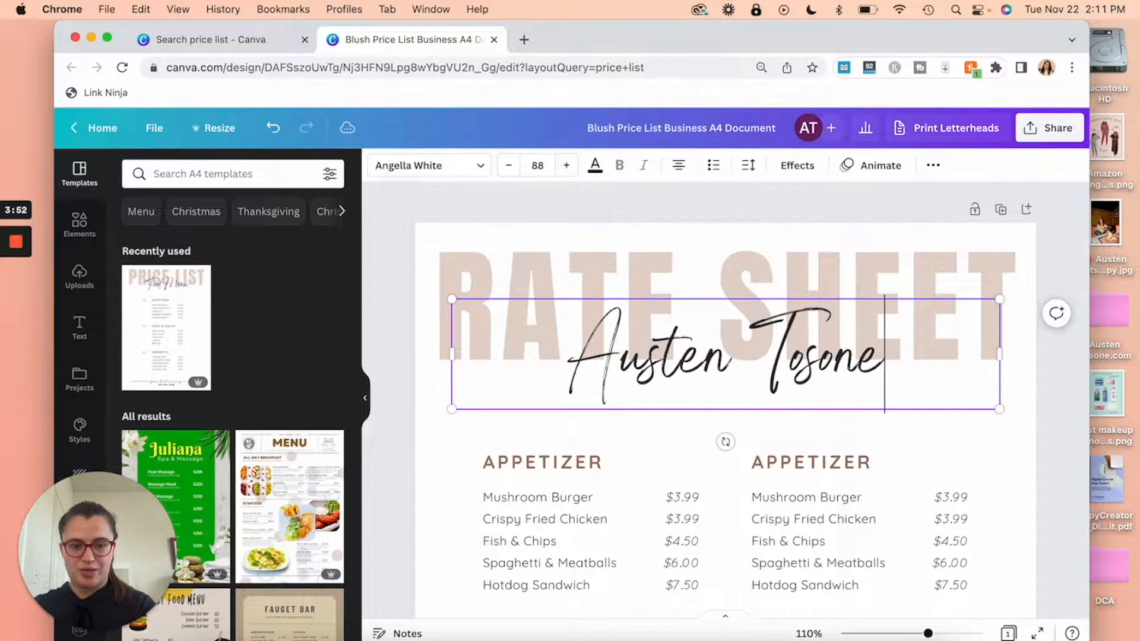
{"action": "left_click", "coordinate": [1055, 417]}
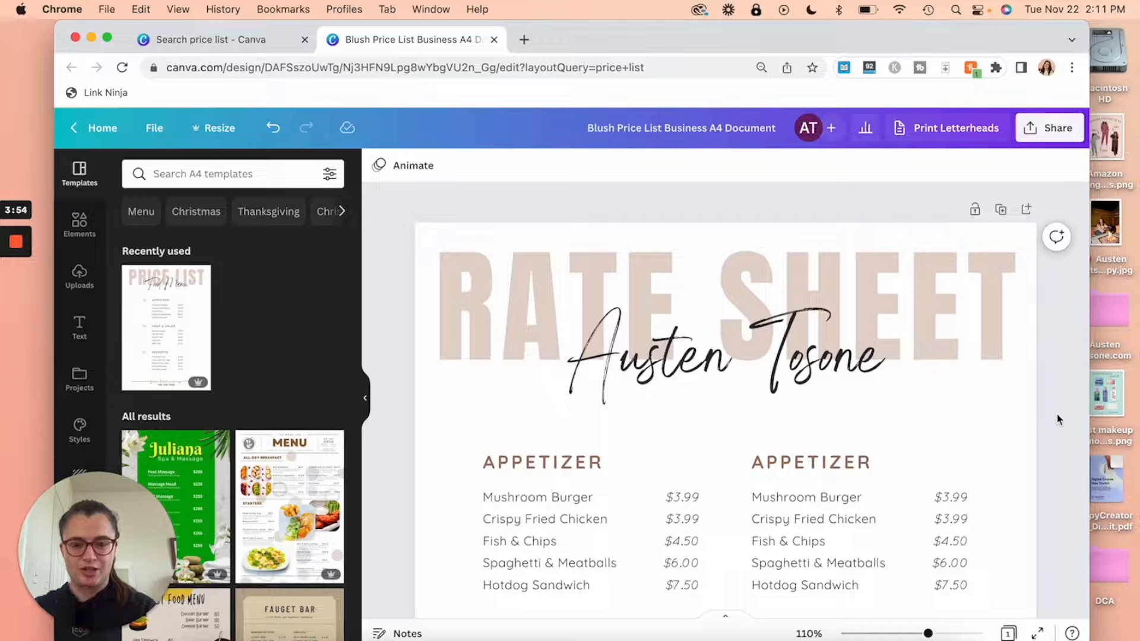
Step: Rename the top two section headings INSTAGRAM and PINTEREST
{"action": "scroll", "coordinate": [1053, 414], "scroll_direction": "down", "scroll_amount": 3}
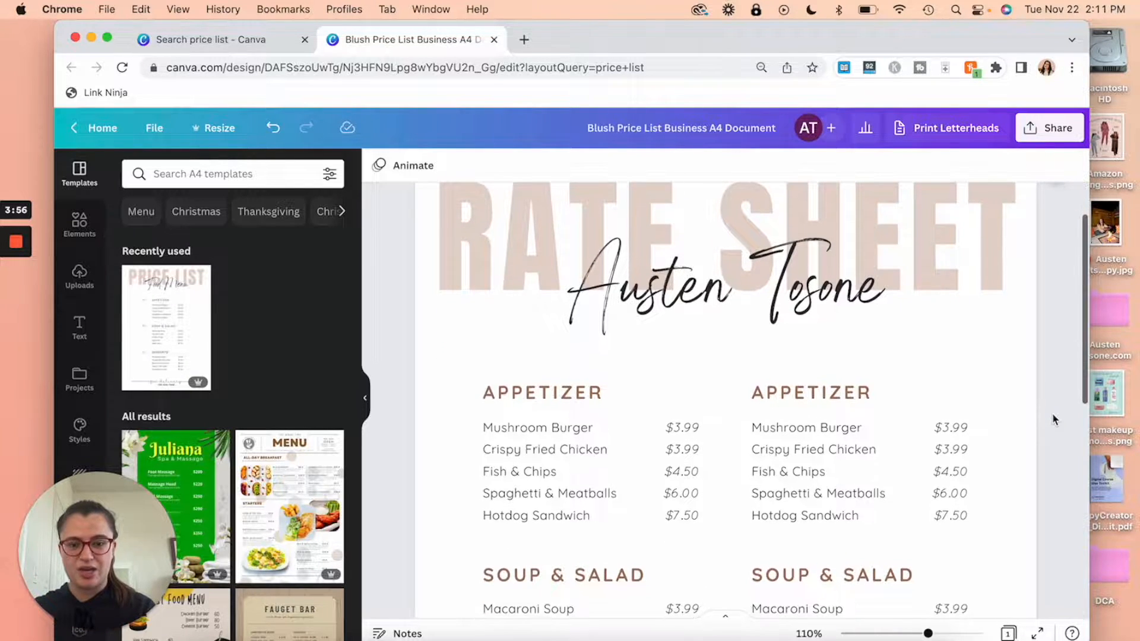
{"action": "double_click", "coordinate": [564, 393]}
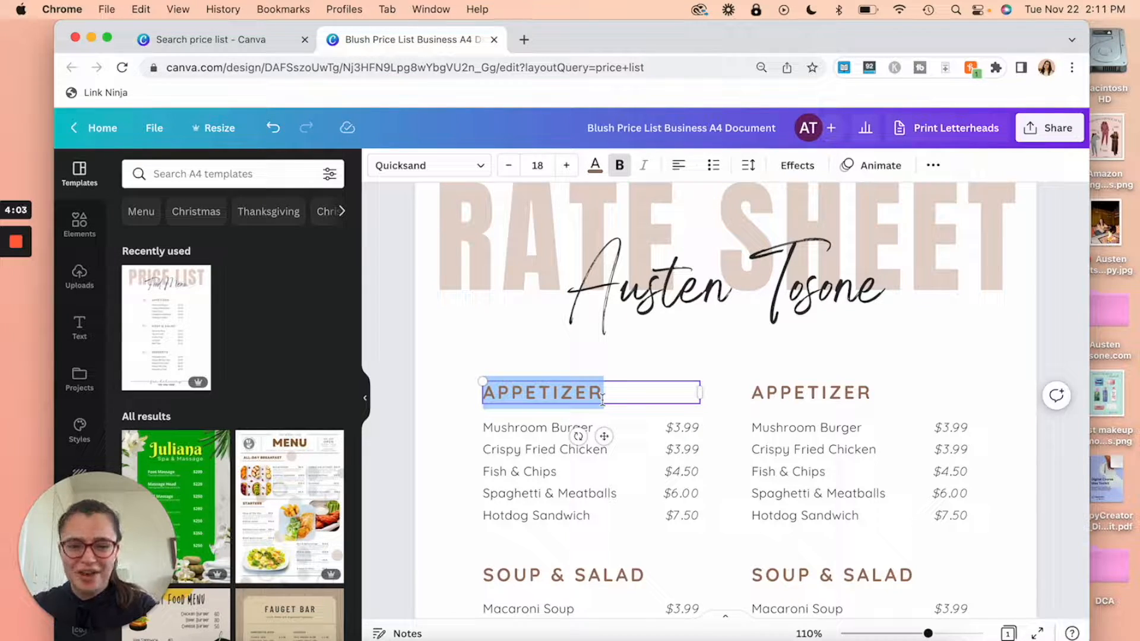
{"action": "type", "text": "INSTAGRAM"}
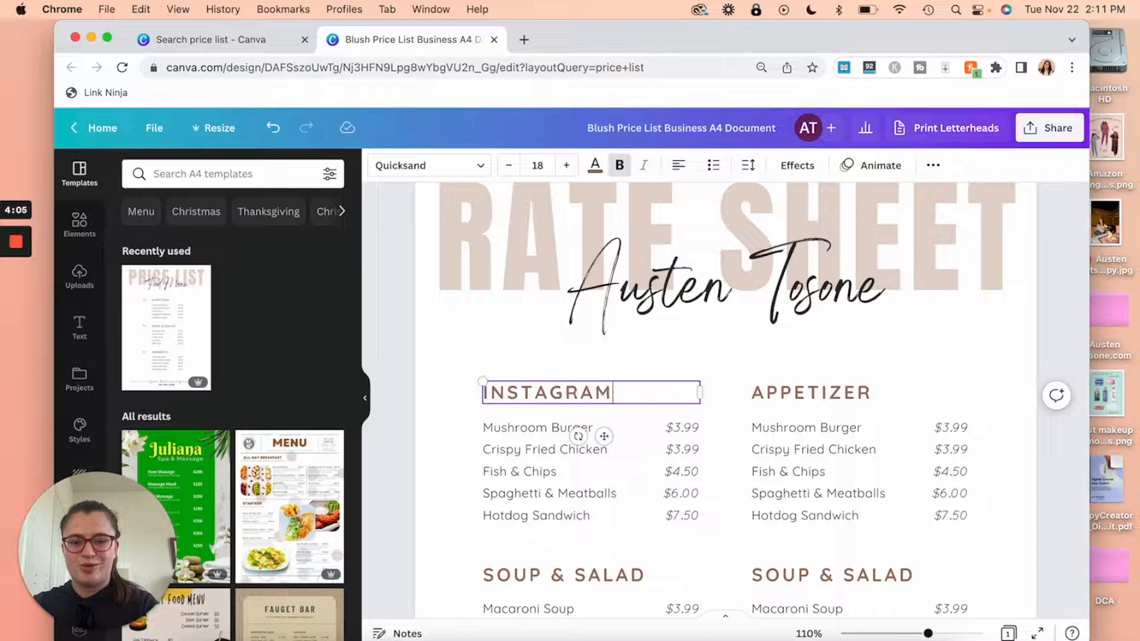
{"action": "left_click", "coordinate": [835, 396]}
{"action": "double_click", "coordinate": [836, 395]}
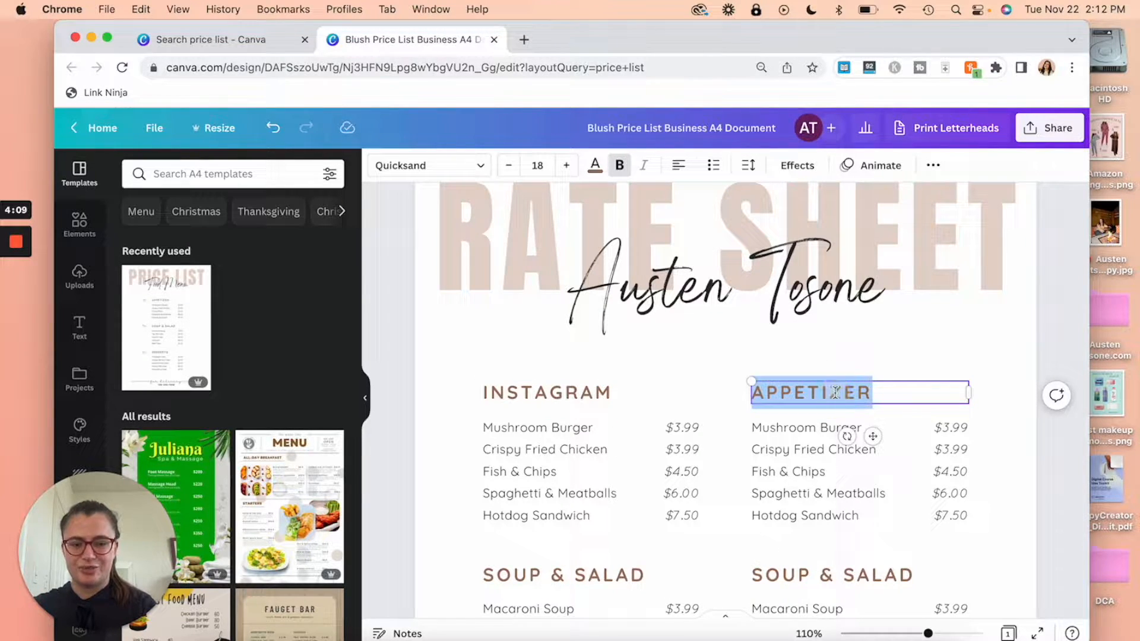
{"action": "type", "text": "PINTEREST"}
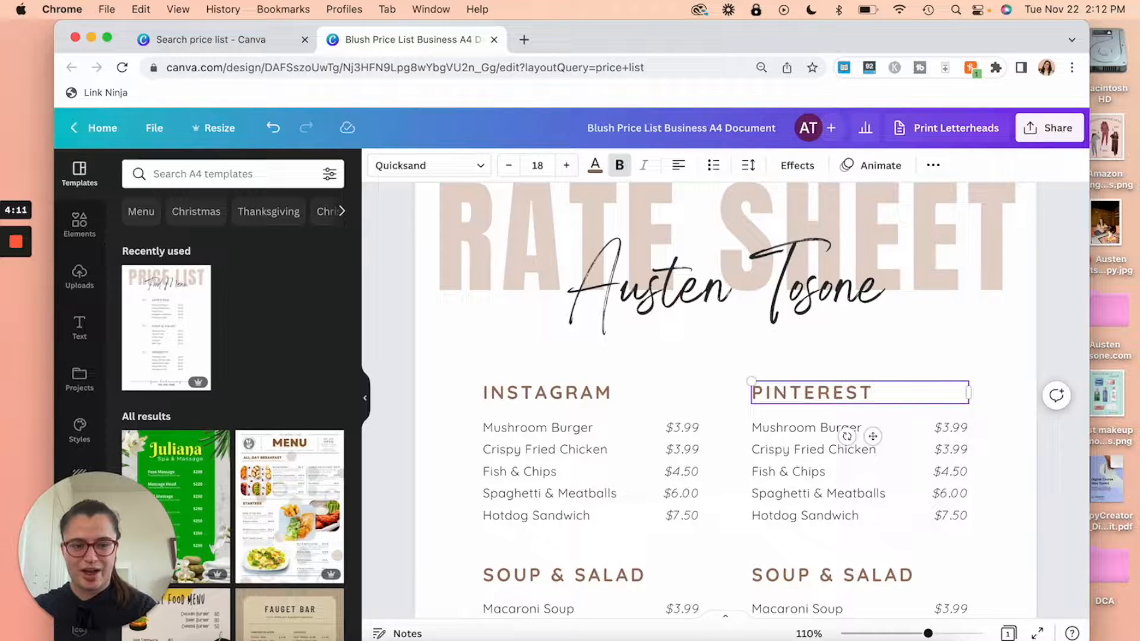
Step: Rename the remaining headings TIKTOK, YOUTUBE and BLOG, and start typing NEWSLETTER
{"action": "double_click", "coordinate": [600, 515]}
{"action": "type", "text": "TIKTOK"}
{"action": "double_click", "coordinate": [831, 516]}
{"action": "type", "text": "YOUTUBE"}
{"action": "double_click", "coordinate": [534, 454]}
{"action": "type", "text": "BLOG"}
{"action": "double_click", "coordinate": [819, 454]}
{"action": "type", "text": "NEWSLE"}
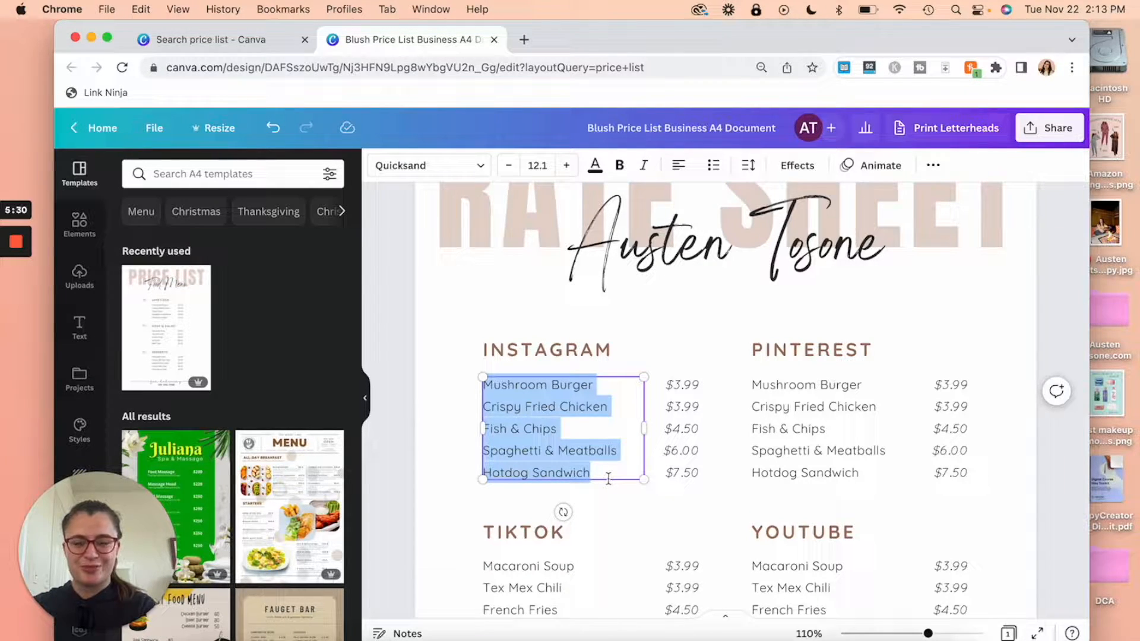
Step: List the Instagram services: Feed post, Story set (3-5 frames), Reel and Live
{"action": "type", "text": "Feed post"}
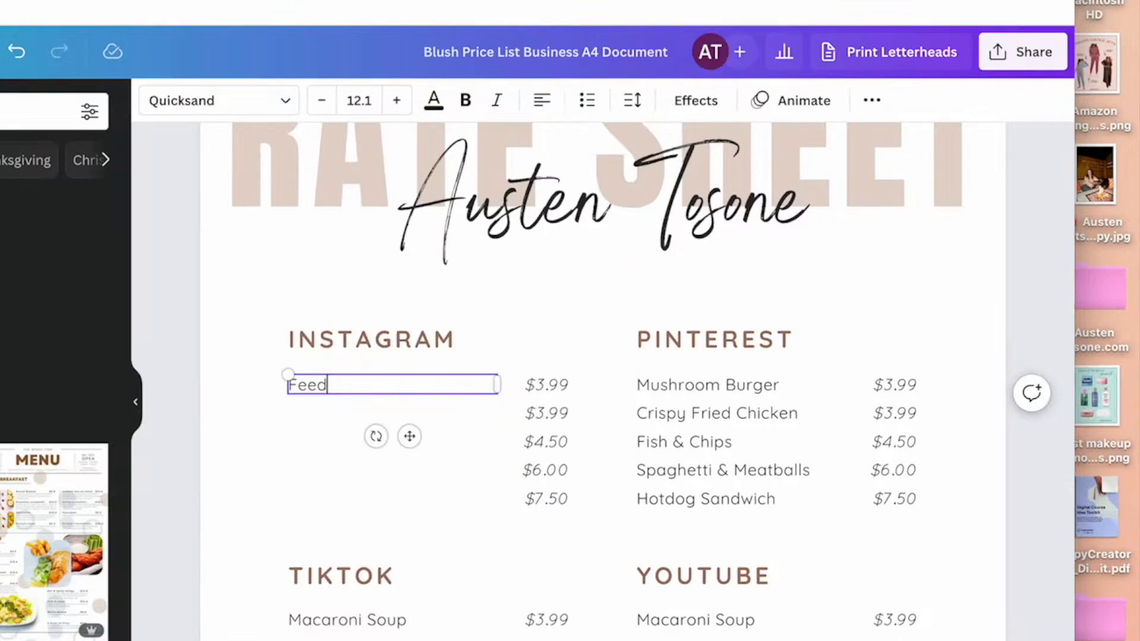
{"action": "key", "text": "Return"}
{"action": "type", "text": "Story set (3-5)"}
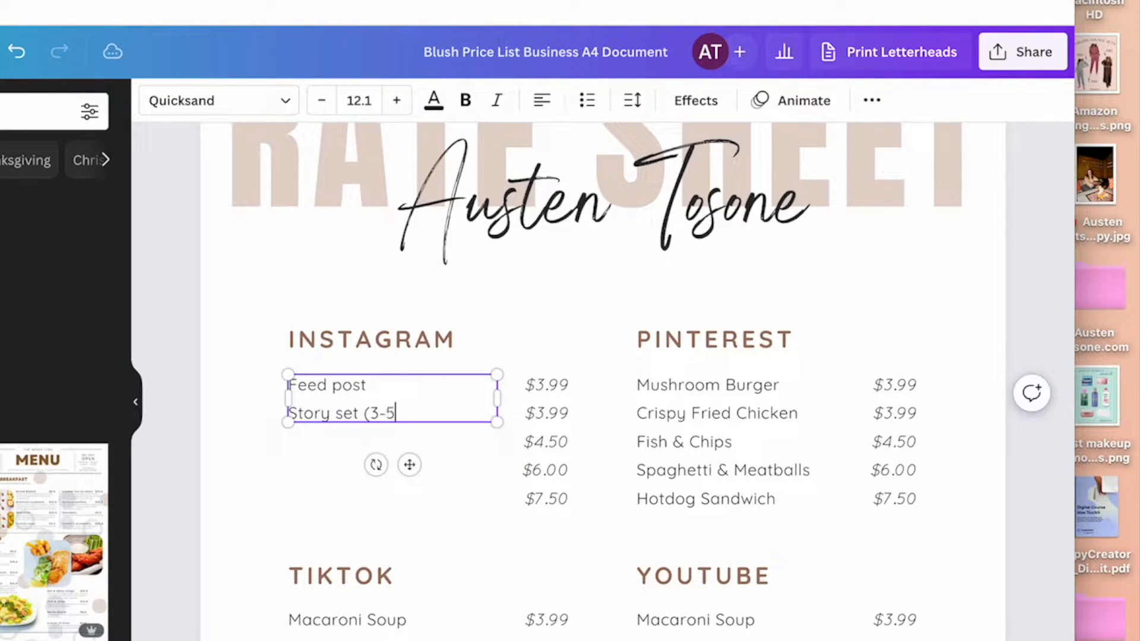
{"action": "key", "text": "BackSpace"}
{"action": "type", "text": "frames)"}
{"action": "key", "text": "Return"}
{"action": "type", "text": "Reel"}
{"action": "key", "text": "Return"}
{"action": "type", "text": "Live"}
{"action": "key", "text": "Return"}
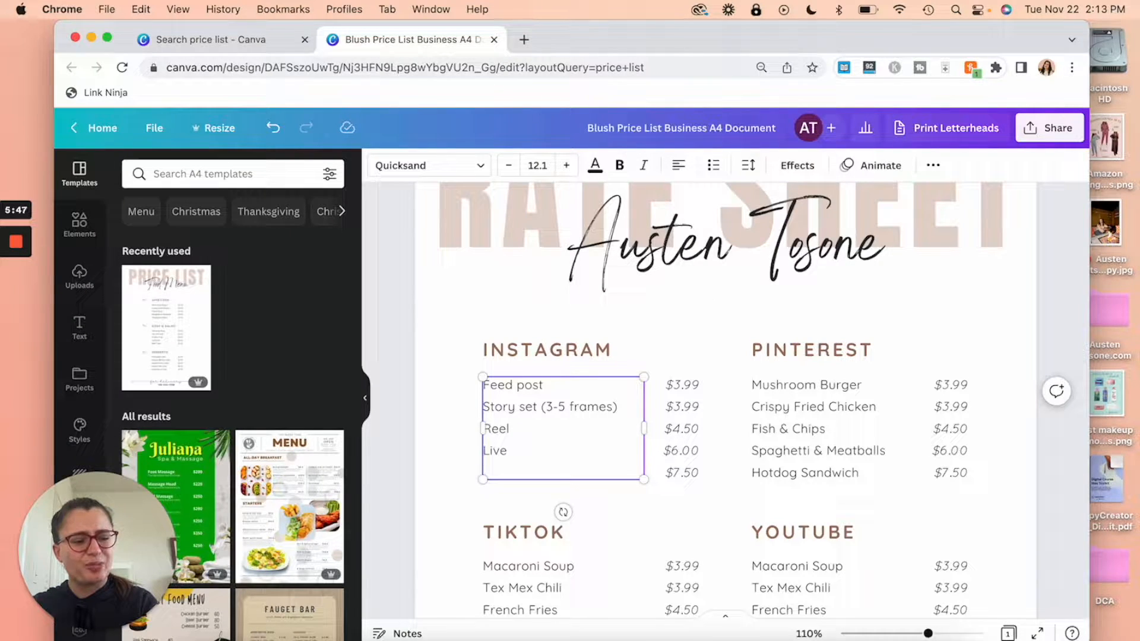
{"action": "key", "text": "BackSpace"}
Step: Delete the surplus $7.50 price from the Instagram prices column
{"action": "left_click", "coordinate": [686, 472]}
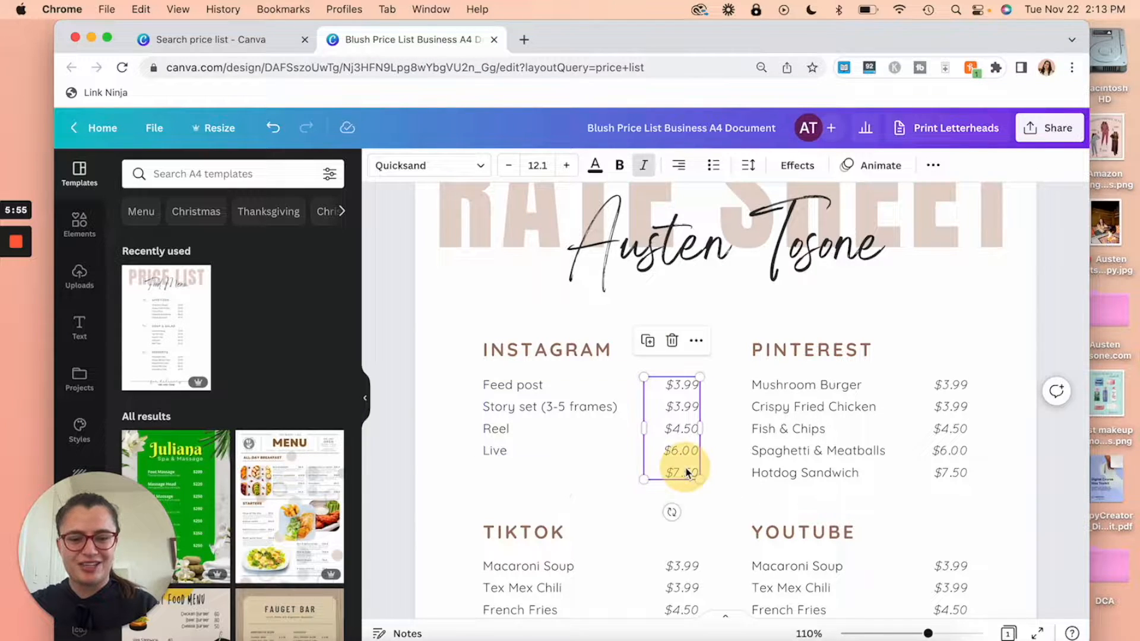
{"action": "left_click", "coordinate": [687, 472]}
{"action": "left_click", "coordinate": [686, 472]}
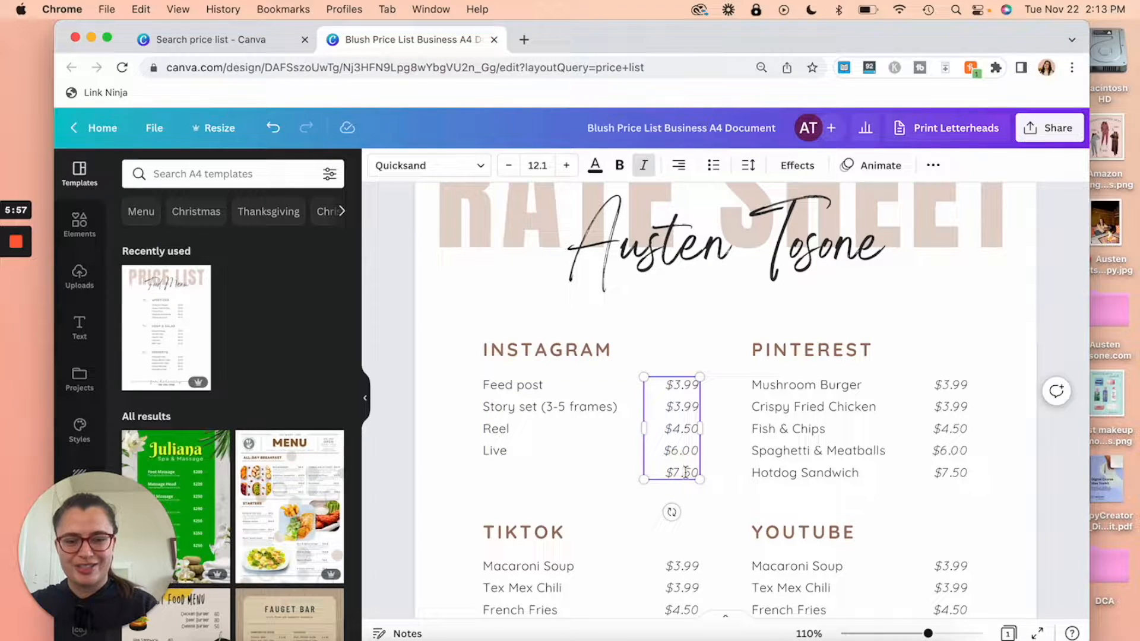
{"action": "left_click", "coordinate": [695, 471]}
{"action": "key", "text": "BackSpace"}
{"action": "key", "text": "BackSpace"}
{"action": "key", "text": "BackSpace"}
{"action": "key", "text": "BackSpace"}
{"action": "key", "text": "BackSpace"}
{"action": "key", "text": "BackSpace"}
{"action": "left_click", "coordinate": [708, 319]}
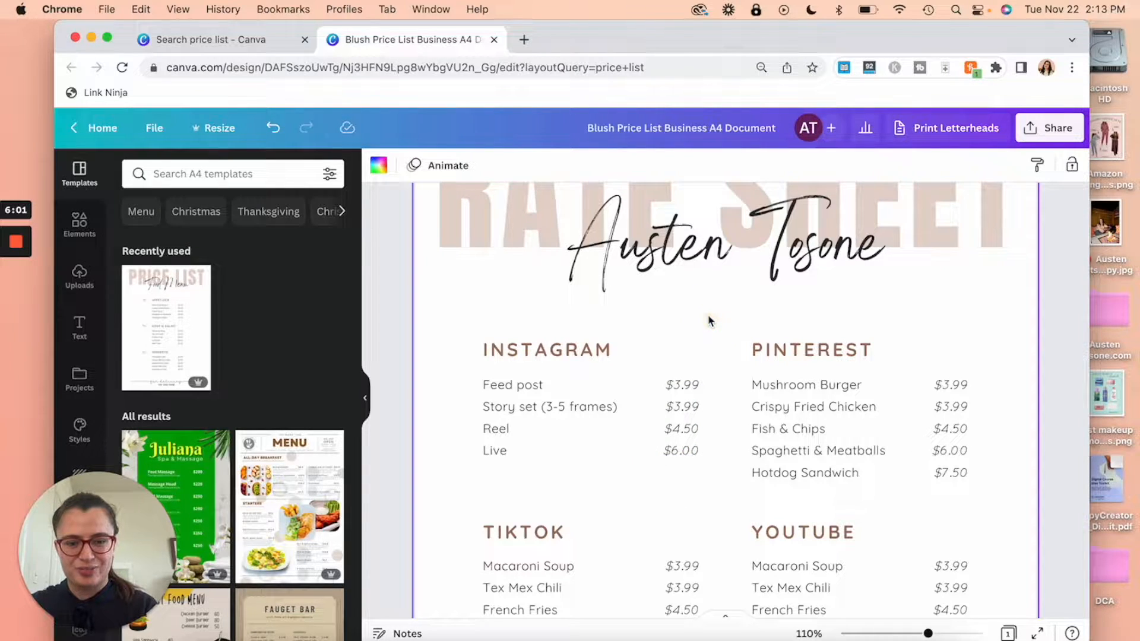
{"action": "left_click", "coordinate": [1063, 322]}
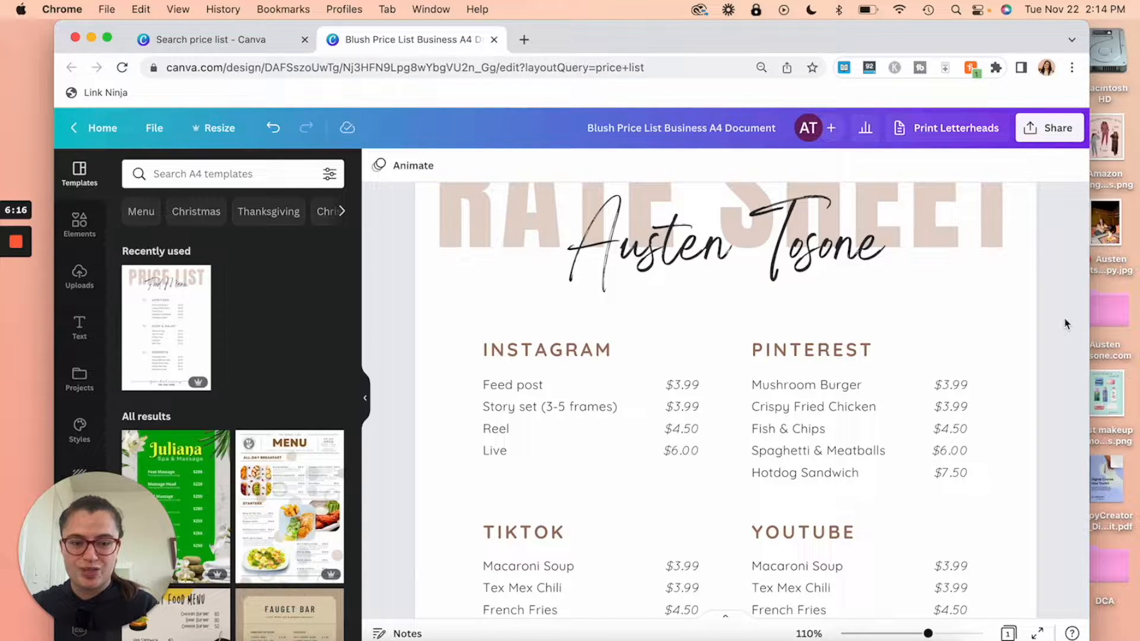
Step: Rewrite the Pinterest list with Static pin, Idea pin, Dedicated board and Live video
{"action": "double_click", "coordinate": [805, 429]}
{"action": "type", "text": "Static pin"}
{"action": "key", "text": "Return"}
{"action": "type", "text": "Video pin Idea pin Live"}
{"action": "key", "text": "BackSpace"}
{"action": "key", "text": "BackSpace"}
{"action": "key", "text": "BackSpace"}
{"action": "key", "text": "BackSpace"}
{"action": "type", "text": "Pinterest TV Live"}
{"action": "left_click", "coordinate": [964, 473]}
{"action": "left_click_drag", "start_coordinate": [853, 452], "coordinate": [752, 429]}
{"action": "key", "text": "BackSpace"}
{"action": "type", "text": "Idea pin Dedicated board Live video"}
Step: List TikTok as Video, Story, Live and YouTube as Dedicated video, Non-dedicated mention, Shorts
{"action": "scroll", "coordinate": [725, 428], "scroll_direction": "down", "scroll_amount": 3}
{"action": "left_click_drag", "start_coordinate": [484, 415], "coordinate": [554, 504]}
{"action": "type", "text": "Video Story Live"}
{"action": "left_click_drag", "start_coordinate": [753, 416], "coordinate": [823, 504]}
{"action": "type", "text": "Dedicated video Non-dedicated m"}
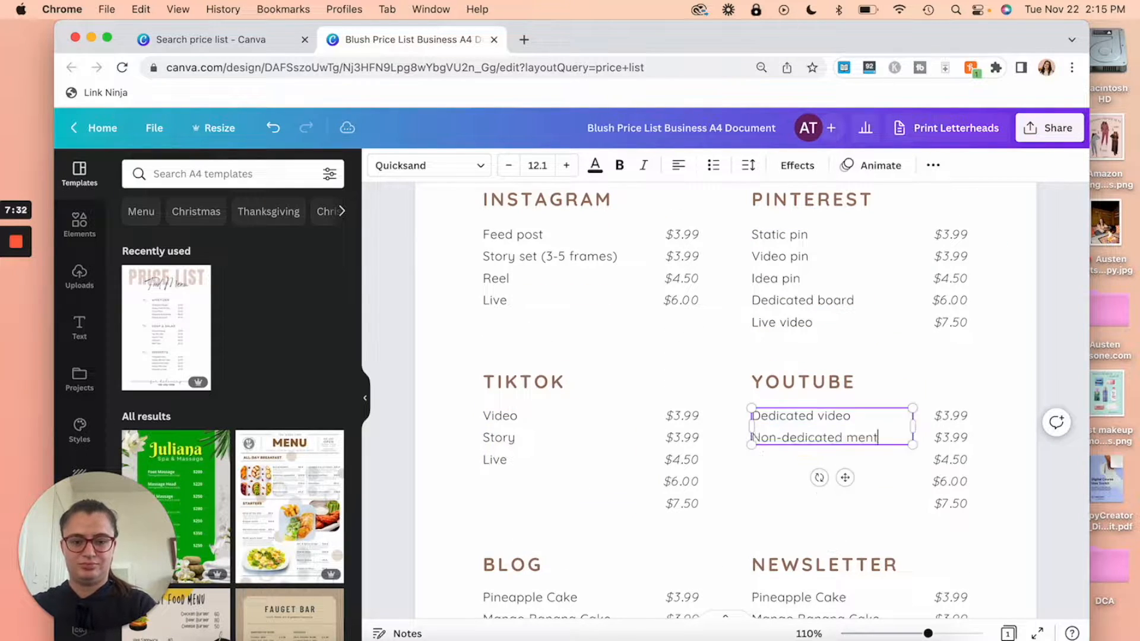
{"action": "type", "text": "ention Shorts"}
Step: Give Blog and Newsletter dedicated post/email and non-dedicated mention items, and delete surplus price rows
{"action": "scroll", "coordinate": [831, 475], "scroll_direction": "down", "scroll_amount": 3}
{"action": "left_click_drag", "start_coordinate": [484, 483], "coordinate": [585, 571]}
{"action": "type", "text": "Dedicated post Non-dedicated mention"}
{"action": "left_click_drag", "start_coordinate": [752, 483], "coordinate": [854, 571]}
{"action": "type", "text": "Dedicated email Non-dedicated mention"}
{"action": "left_click_drag", "start_coordinate": [968, 571], "coordinate": [934, 527]}
{"action": "key", "text": "BackSpace"}
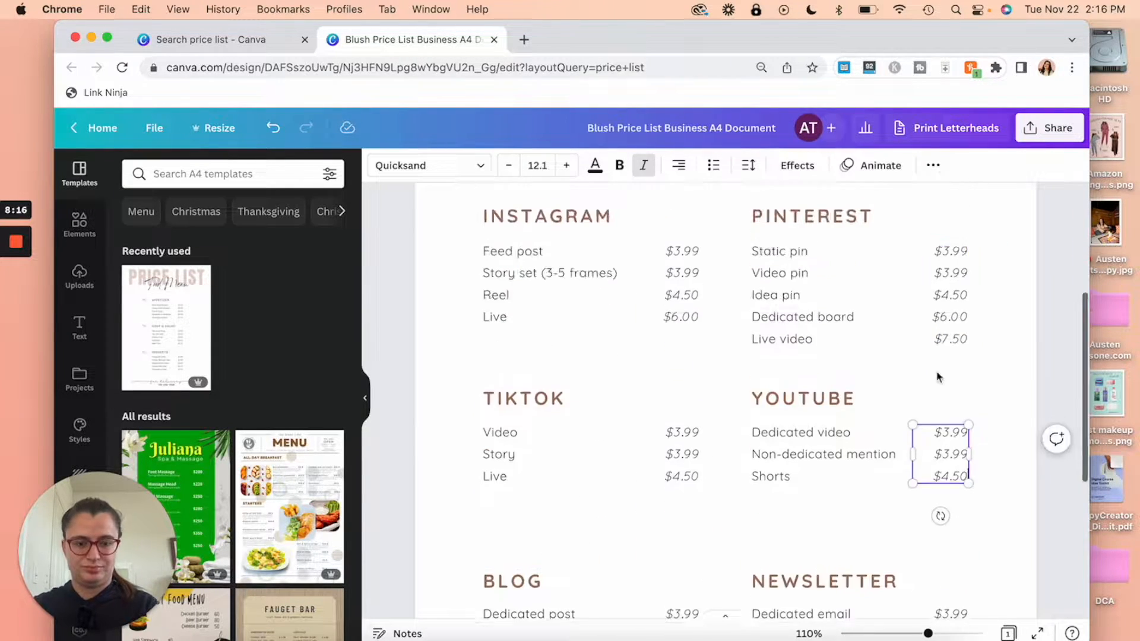
{"action": "left_click_drag", "start_coordinate": [928, 633], "coordinate": [909, 634]}
{"action": "left_click", "coordinate": [1003, 474]}
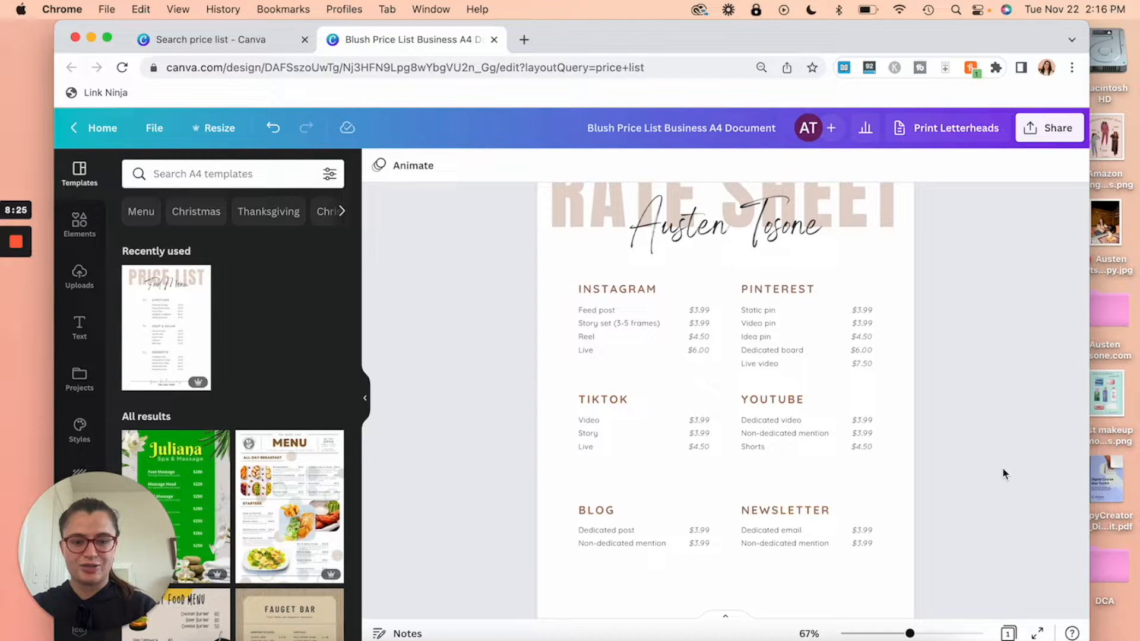
Step: Move the TikTok/YouTube and Blog/Newsletter rows up to close the gaps between sections
{"action": "left_click_drag", "start_coordinate": [934, 386], "coordinate": [579, 463]}
{"action": "left_click_drag", "start_coordinate": [784, 419], "coordinate": [785, 431]}
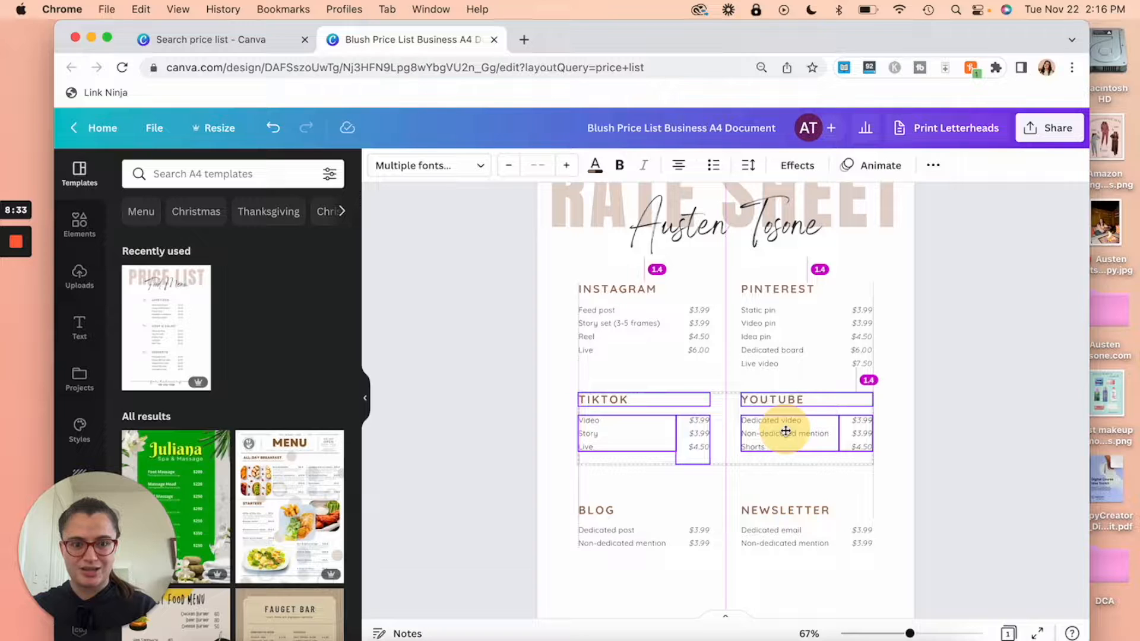
{"action": "left_click_drag", "start_coordinate": [786, 431], "coordinate": [786, 431]}
{"action": "left_click_drag", "start_coordinate": [932, 501], "coordinate": [582, 564]}
{"action": "left_click_drag", "start_coordinate": [813, 529], "coordinate": [810, 521]}
{"action": "left_click", "coordinate": [967, 407]}
Step: Scale up the group of all six rate sections and centre it on the page
{"action": "left_click_drag", "start_coordinate": [957, 295], "coordinate": [594, 470]}
{"action": "left_click_drag", "start_coordinate": [511, 289], "coordinate": [891, 565]}
{"action": "left_click_drag", "start_coordinate": [837, 524], "coordinate": [824, 534]}
{"action": "left_click_drag", "start_coordinate": [948, 273], "coordinate": [573, 598]}
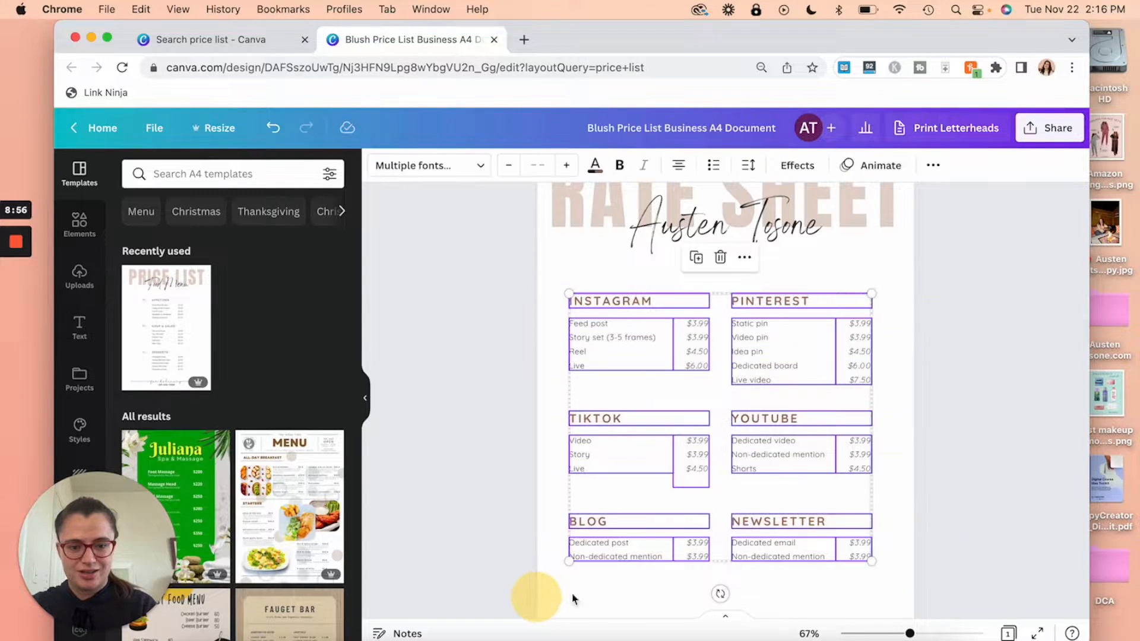
{"action": "left_click_drag", "start_coordinate": [871, 561], "coordinate": [891, 578]}
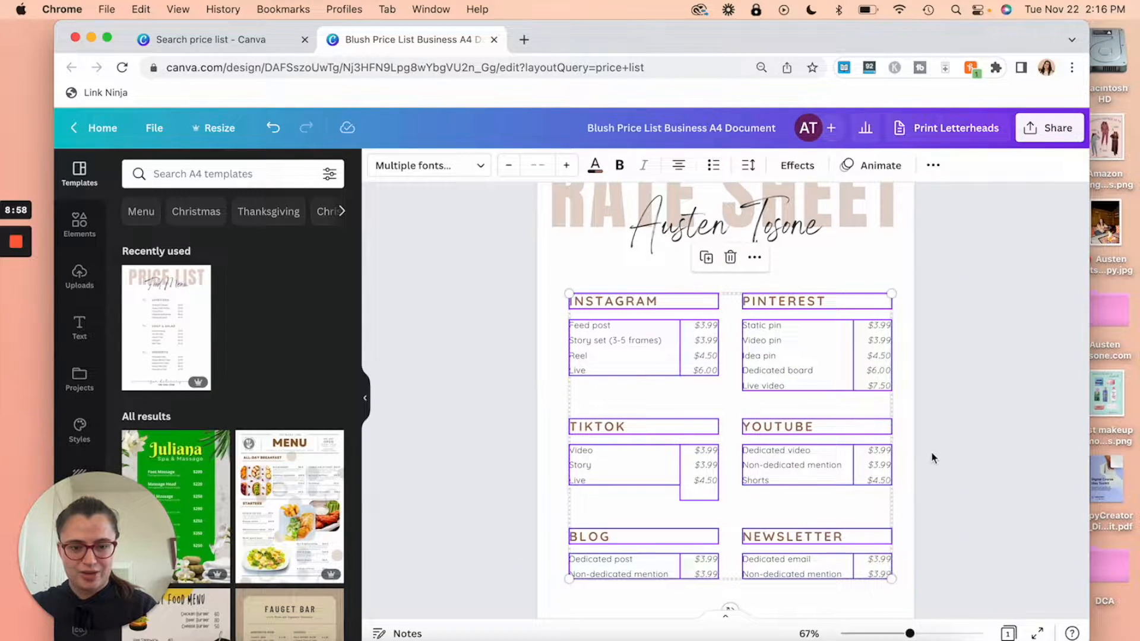
{"action": "left_click_drag", "start_coordinate": [839, 471], "coordinate": [834, 470]}
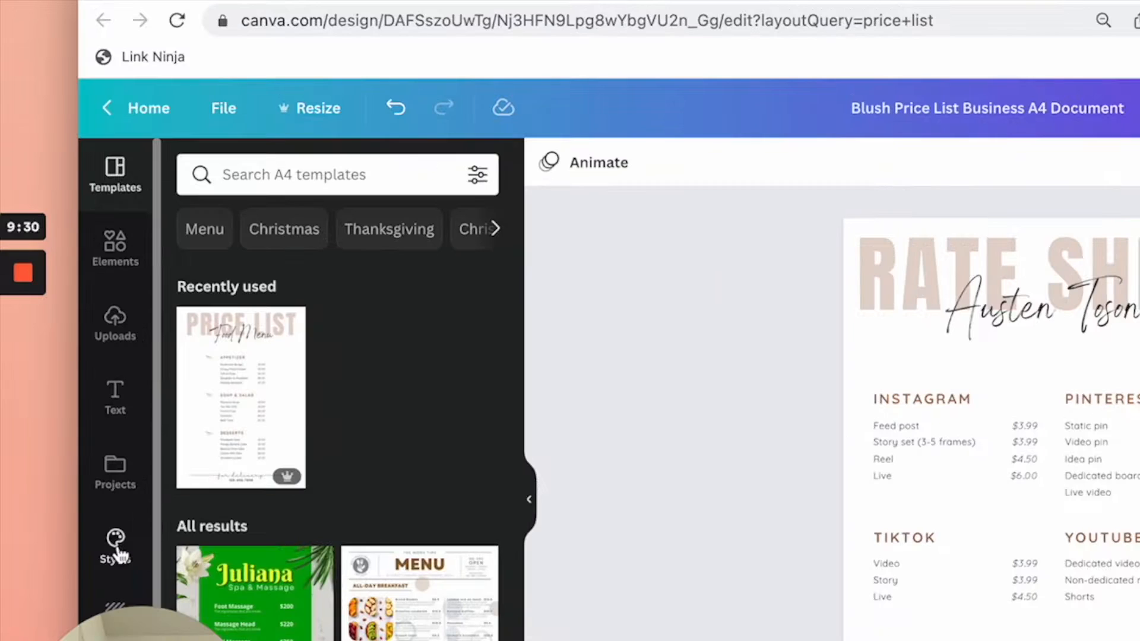
Step: Open the Brand Kit styles with Marigold and Lora fonts and apply its five-colour palette
{"action": "left_click", "coordinate": [117, 540]}
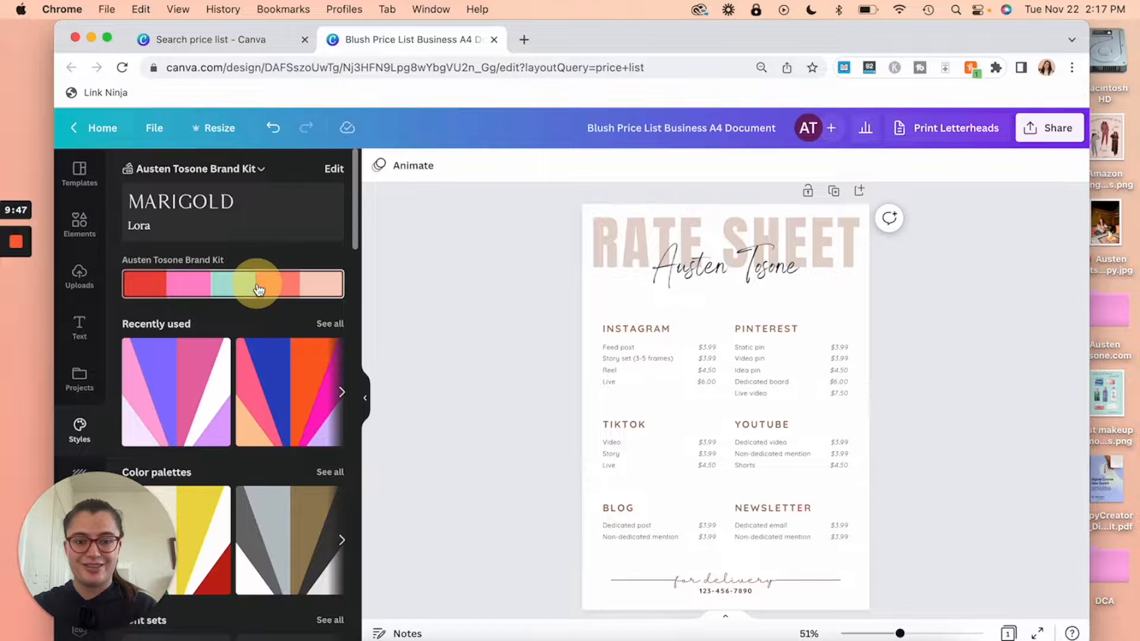
{"action": "left_click", "coordinate": [259, 289]}
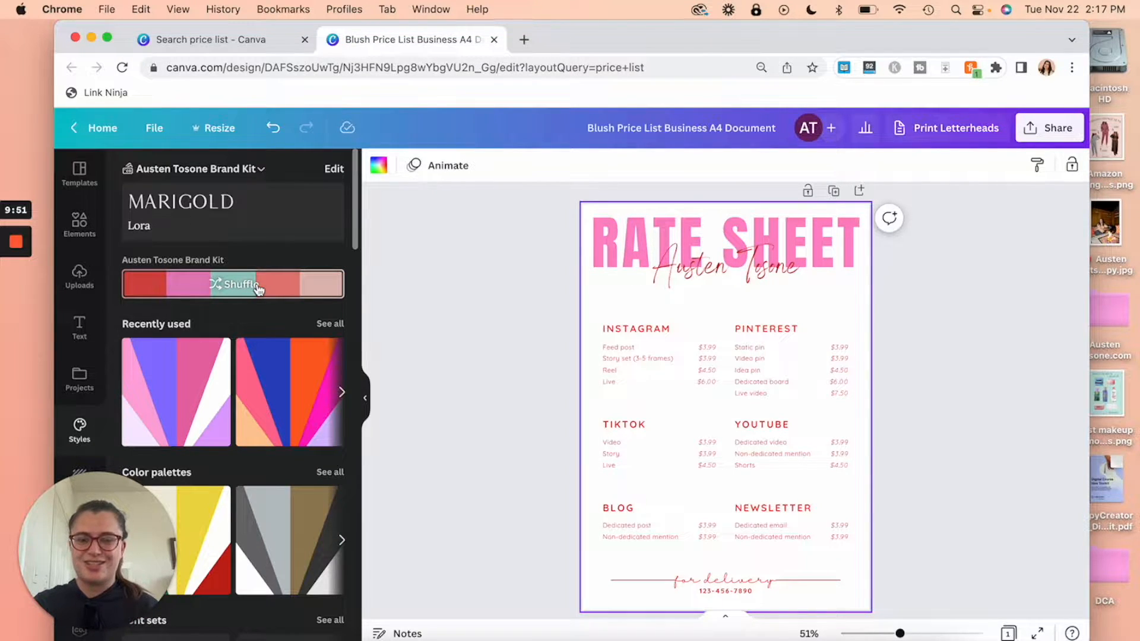
Step: Shuffle the brand colours until RATE SHEET turns pink, and move the script name below it
{"action": "left_click", "coordinate": [259, 290]}
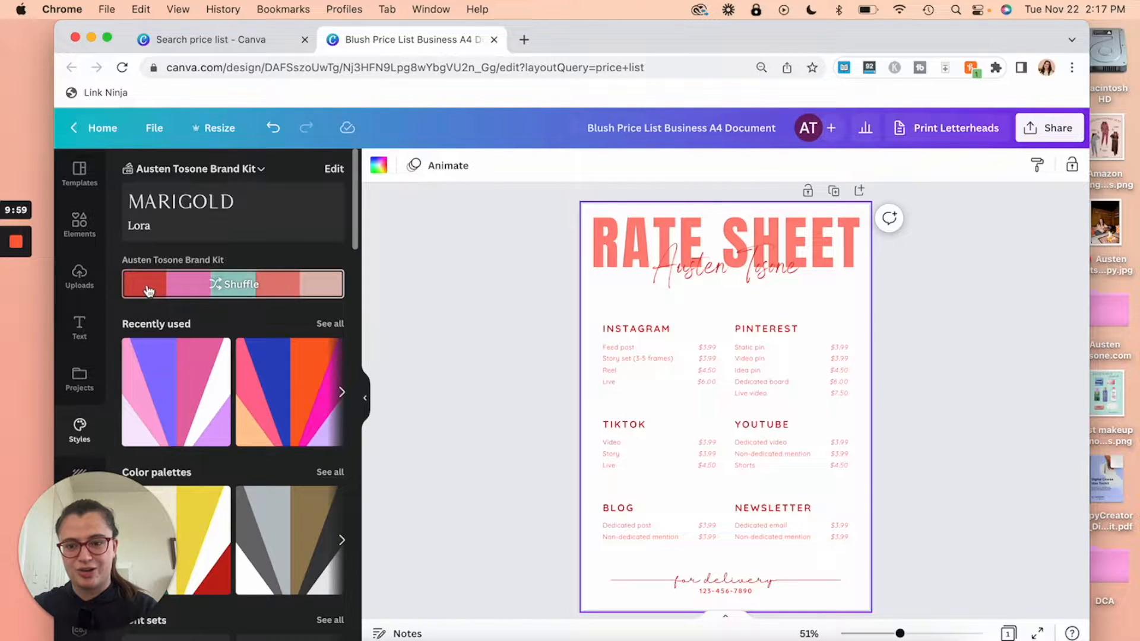
{"action": "left_click", "coordinate": [225, 289]}
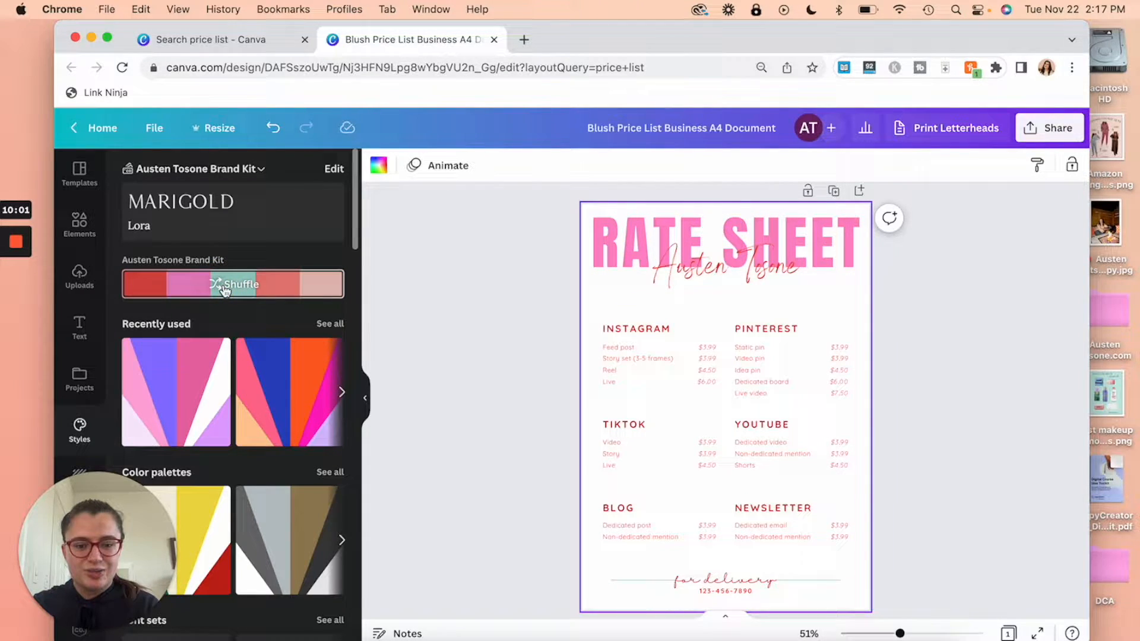
{"action": "left_click_drag", "start_coordinate": [760, 270], "coordinate": [757, 290]}
{"action": "left_click", "coordinate": [668, 245]}
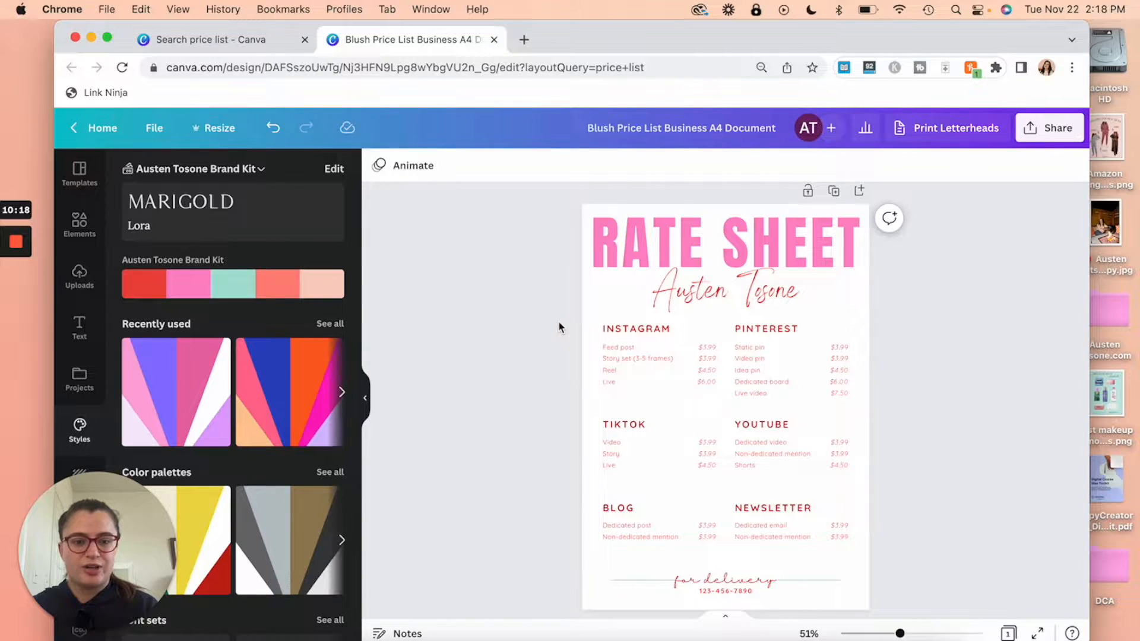
Step: Set the price sections' font to Muli Regular
{"action": "left_click_drag", "start_coordinate": [555, 321], "coordinate": [879, 561]}
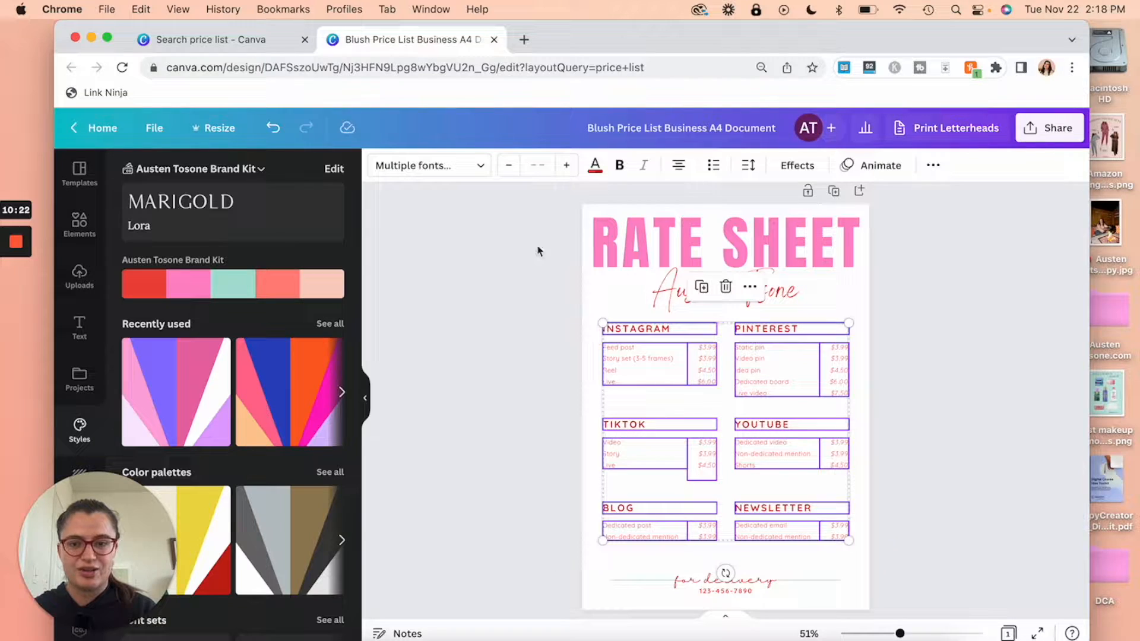
{"action": "left_click", "coordinate": [446, 169]}
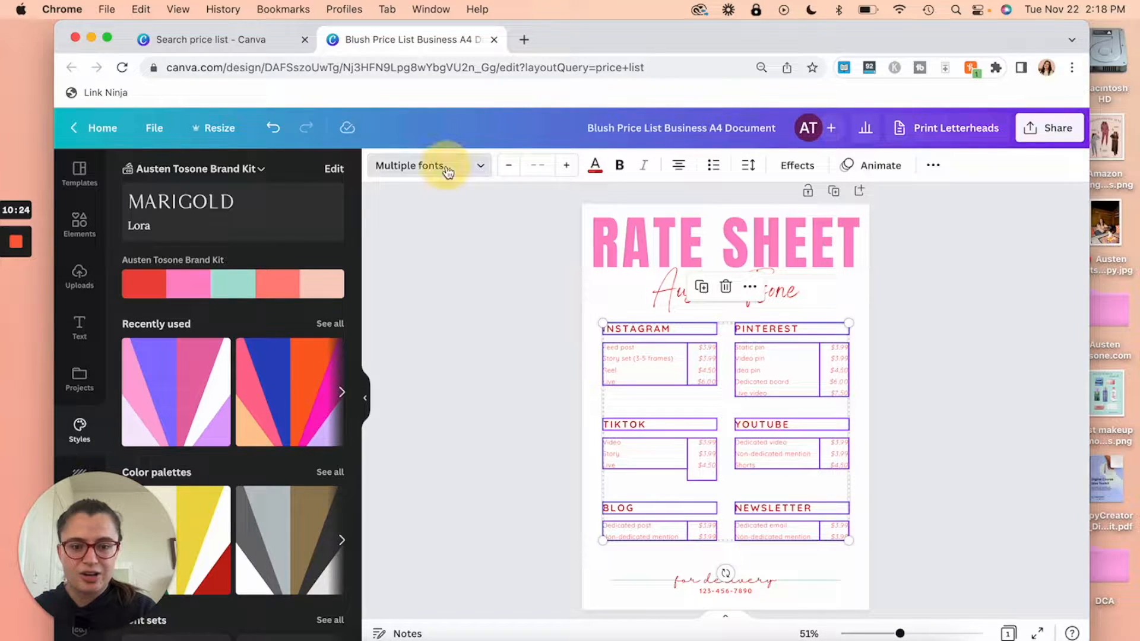
{"action": "scroll", "coordinate": [281, 315], "scroll_direction": "down", "scroll_amount": 5}
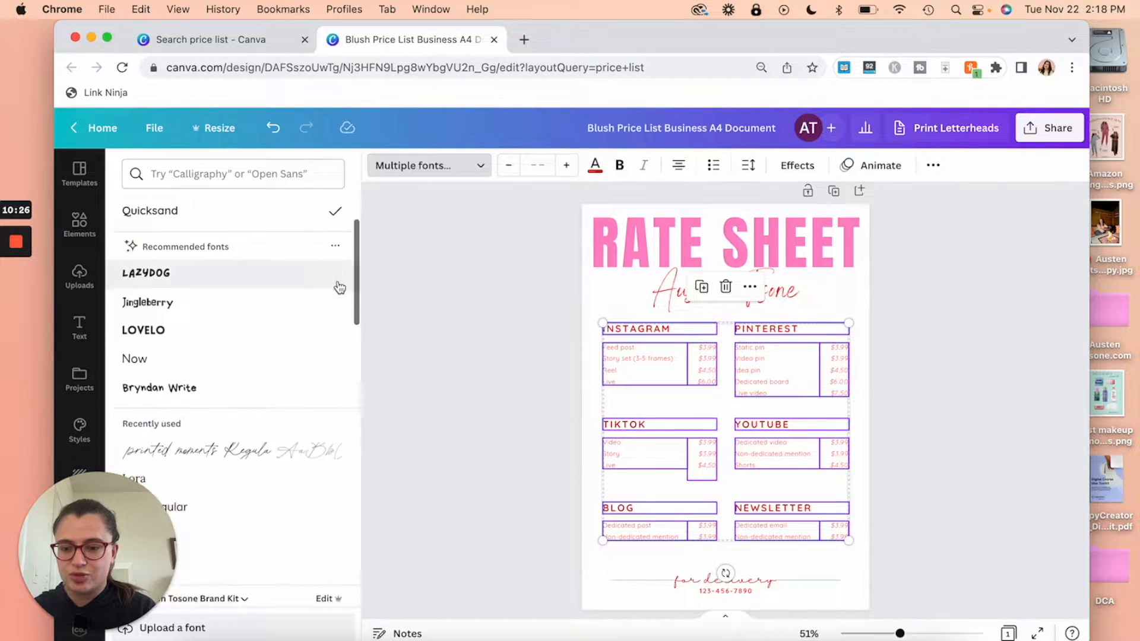
{"action": "left_click", "coordinate": [274, 326]}
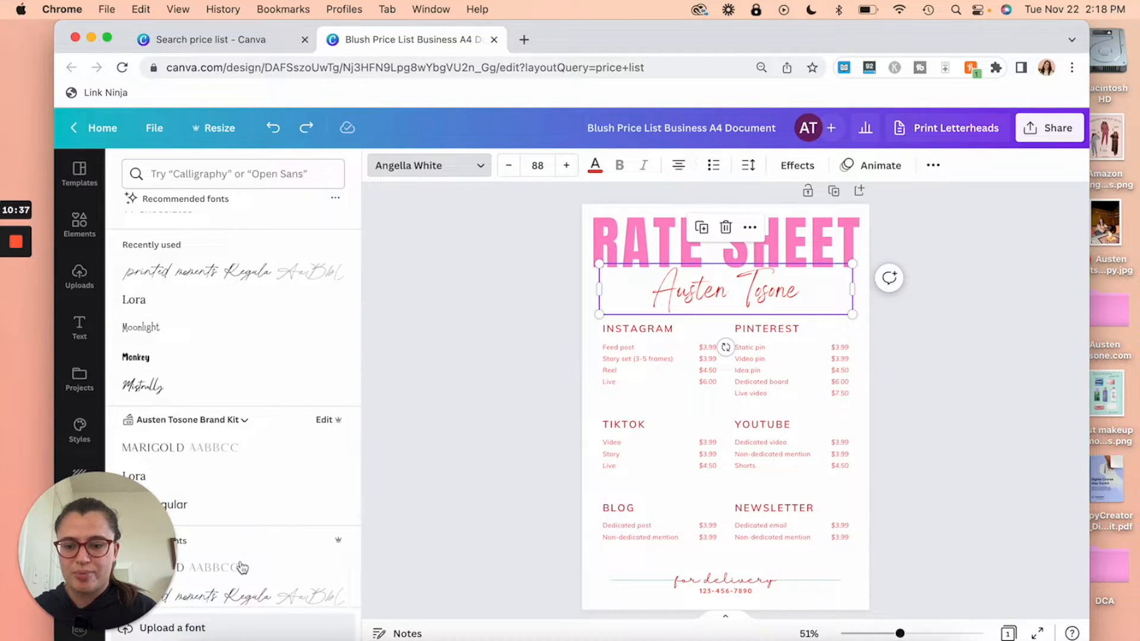
Step: Give the name the brand kit script font at size 48
{"action": "left_click", "coordinate": [240, 597]}
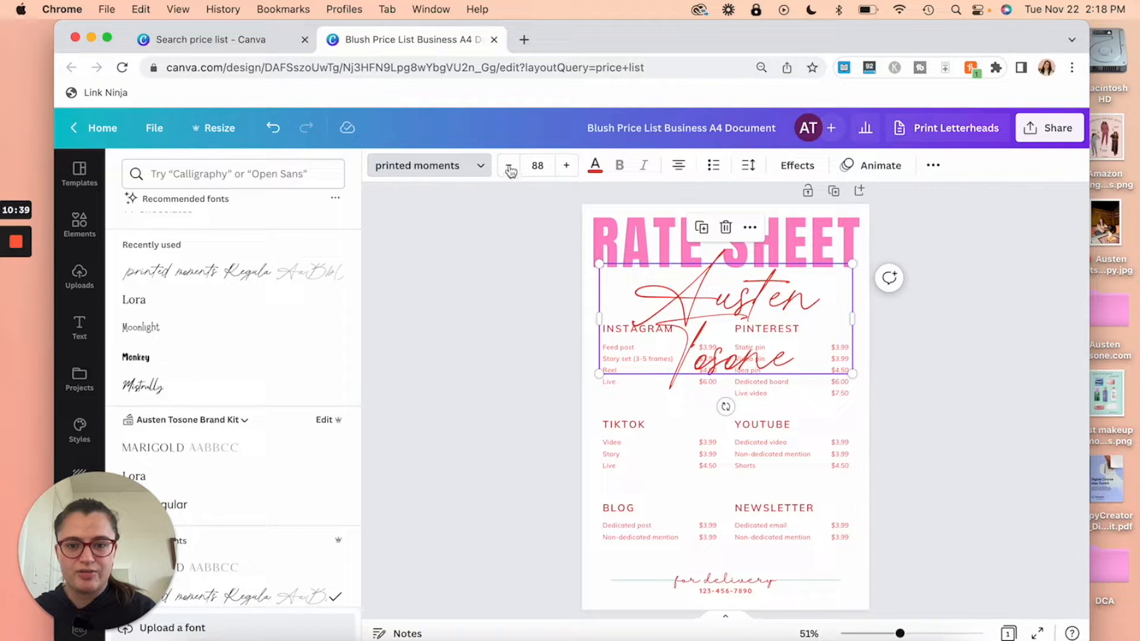
{"action": "left_click", "coordinate": [548, 163]}
{"action": "type", "text": "48"}
{"action": "key", "text": "Return"}
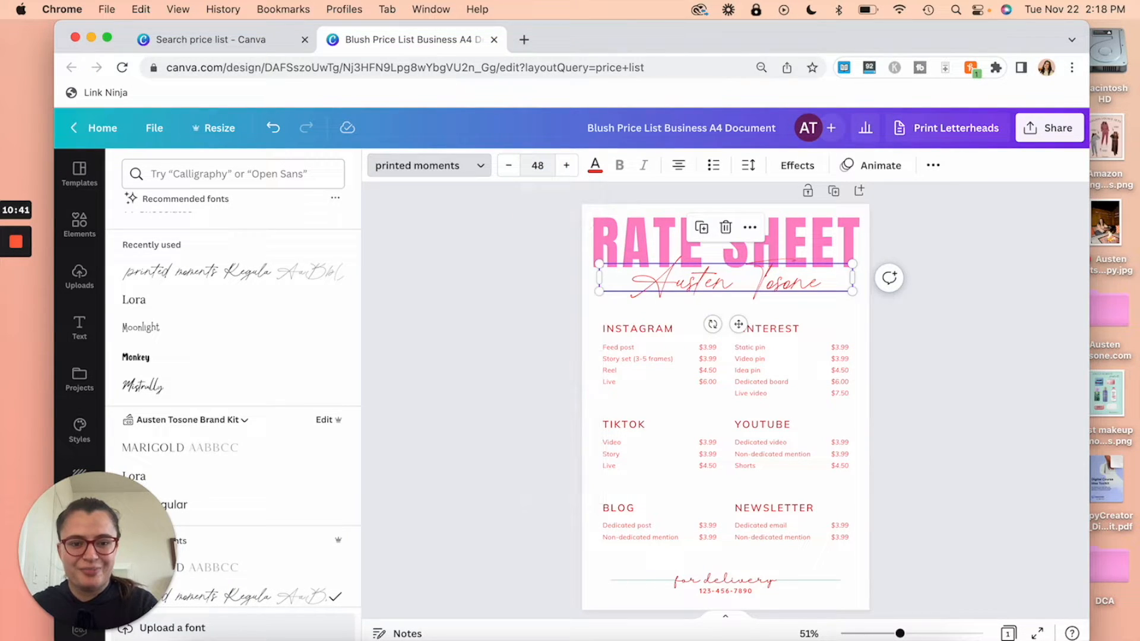
{"action": "left_click", "coordinate": [879, 214]}
{"action": "left_click_drag", "start_coordinate": [766, 285], "coordinate": [767, 295]}
Step: Shrink RATE SHEET to 100, place the name above it, and lower the service columns
{"action": "left_click", "coordinate": [959, 336]}
{"action": "left_click", "coordinate": [790, 292]}
{"action": "left_click_drag", "start_coordinate": [853, 302], "coordinate": [830, 299]}
{"action": "mouse_move", "coordinate": [799, 291]}
{"action": "left_mouse_down"}
{"action": "mouse_move", "coordinate": [801, 237]}
{"action": "mouse_move", "coordinate": [779, 295]}
{"action": "left_mouse_up"}
{"action": "left_click_drag", "start_coordinate": [576, 323], "coordinate": [891, 555]}
{"action": "scroll", "coordinate": [964, 448], "scroll_direction": "down", "scroll_amount": 2}
Step: Change the footer to 'thank you!' in a new font and give the page a pale pink background
{"action": "double_click", "coordinate": [725, 531]}
{"action": "type", "text": "thank you!"}
{"action": "left_click", "coordinate": [428, 166]}
{"action": "left_click", "coordinate": [730, 539]}
{"action": "left_click_drag", "start_coordinate": [900, 633], "coordinate": [930, 634]}
{"action": "left_click", "coordinate": [379, 166]}
{"action": "left_click", "coordinate": [137, 239]}
Step: Add a background effect to the thank-you text and set it on the footer line
{"action": "left_click", "coordinate": [142, 273]}
{"action": "left_click", "coordinate": [730, 590]}
{"action": "left_click_drag", "start_coordinate": [730, 590], "coordinate": [730, 560]}
{"action": "left_click", "coordinate": [797, 166]}
{"action": "left_click", "coordinate": [797, 484]}
{"action": "left_click_drag", "start_coordinate": [672, 482], "coordinate": [672, 514]}
{"action": "left_click", "coordinate": [954, 425]}
{"action": "left_click_drag", "start_coordinate": [930, 634], "coordinate": [908, 633]}
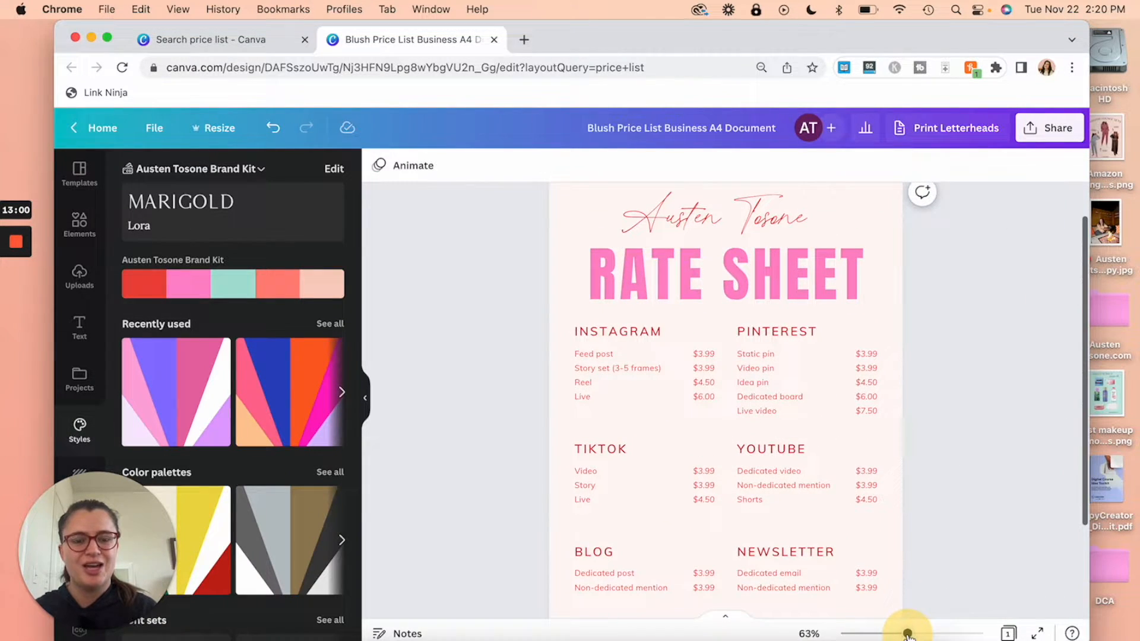
{"action": "scroll", "coordinate": [931, 319], "scroll_direction": "down", "scroll_amount": 2}
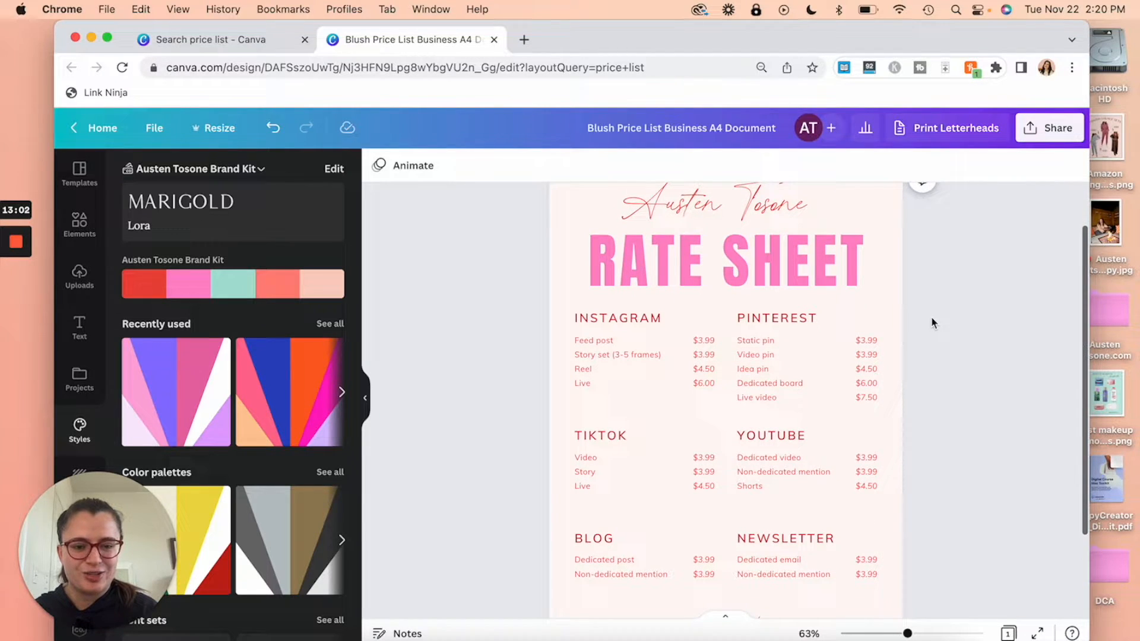